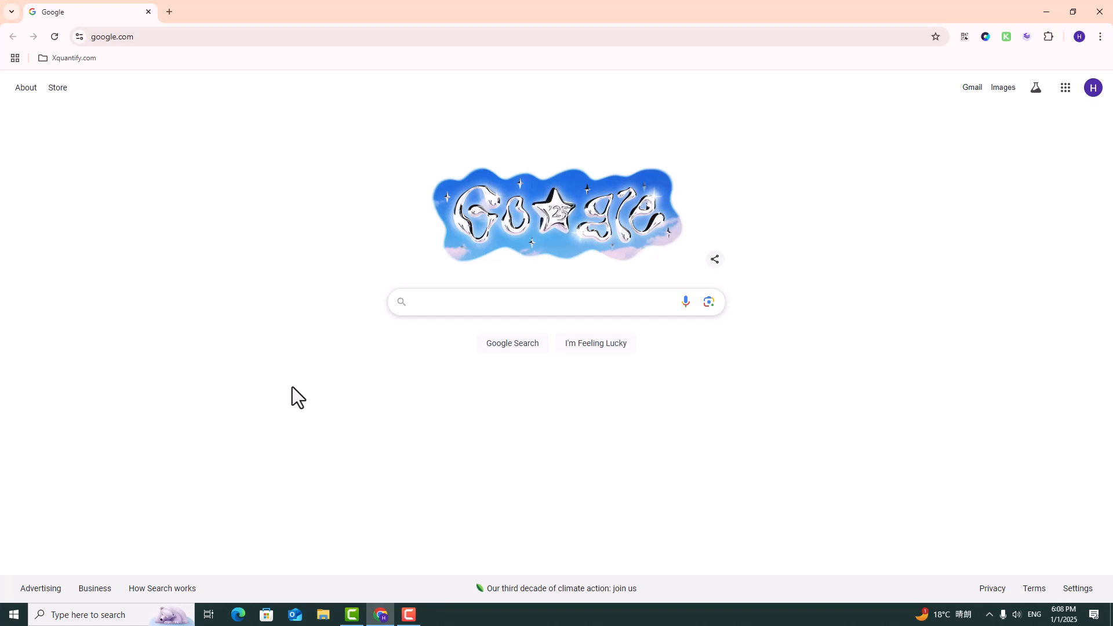
Search the web for anaconda, and submit the Anaconda Distribution download form with the contact e-mail and the consent option ticked.
{"action": "type", "text": "anaconda"}
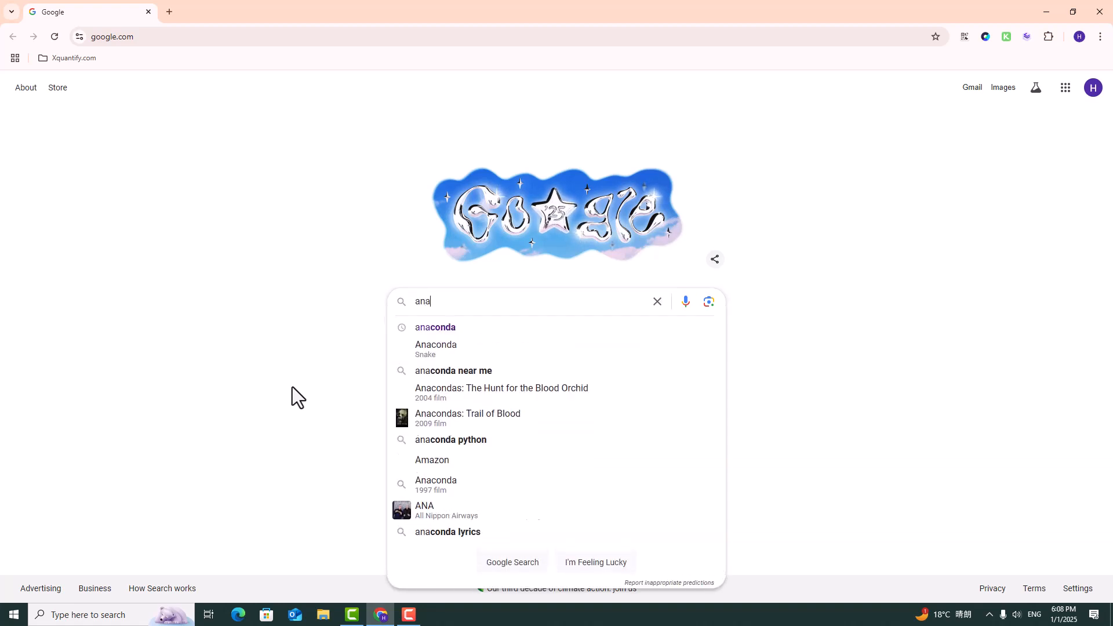
{"action": "key", "text": "Return"}
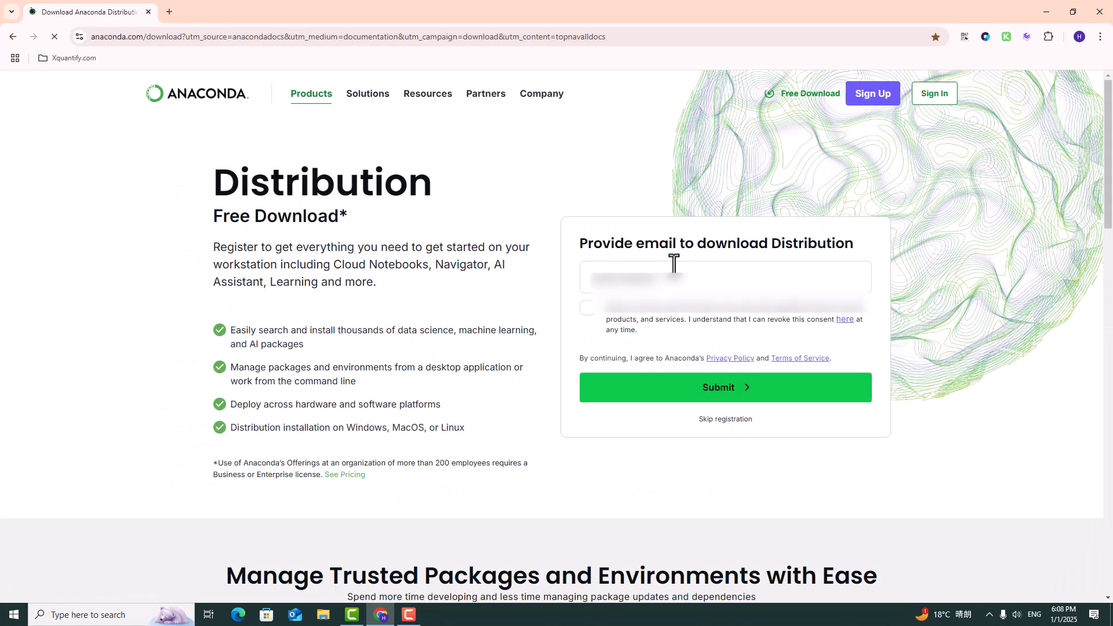
{"action": "left_click", "coordinate": [671, 275]}
{"action": "left_click", "coordinate": [690, 313]}
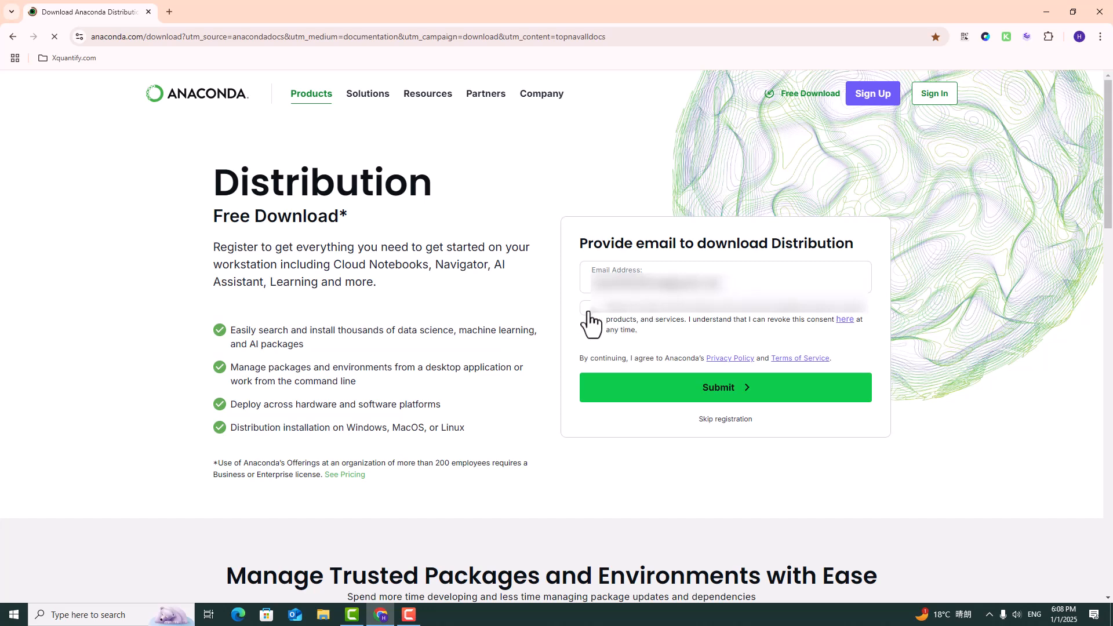
{"action": "left_click", "coordinate": [588, 310]}
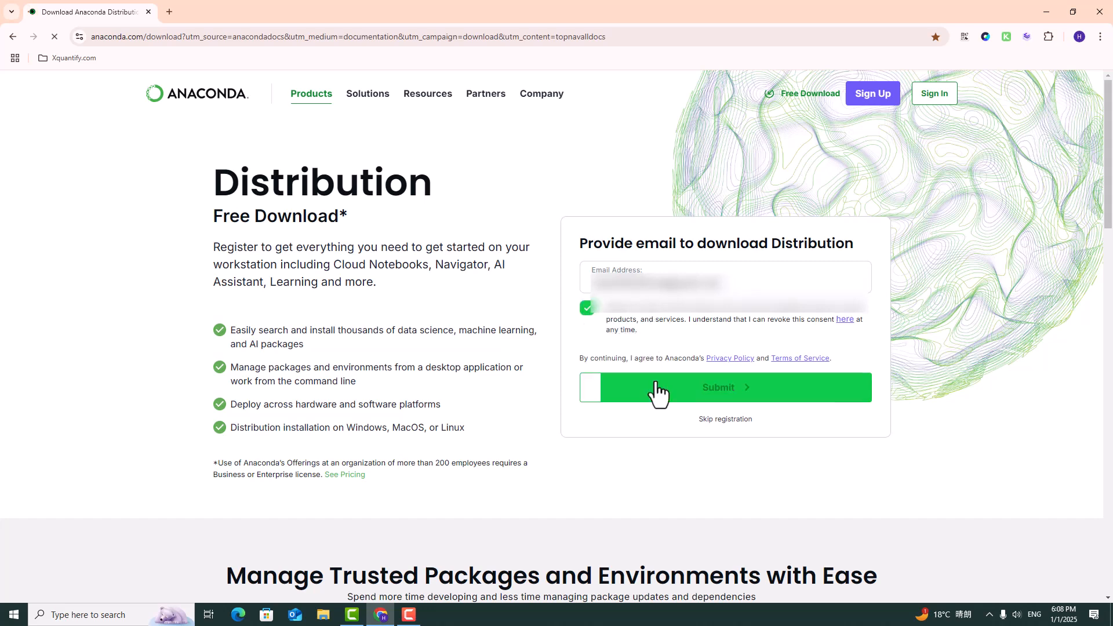
{"action": "left_click", "coordinate": [658, 394]}
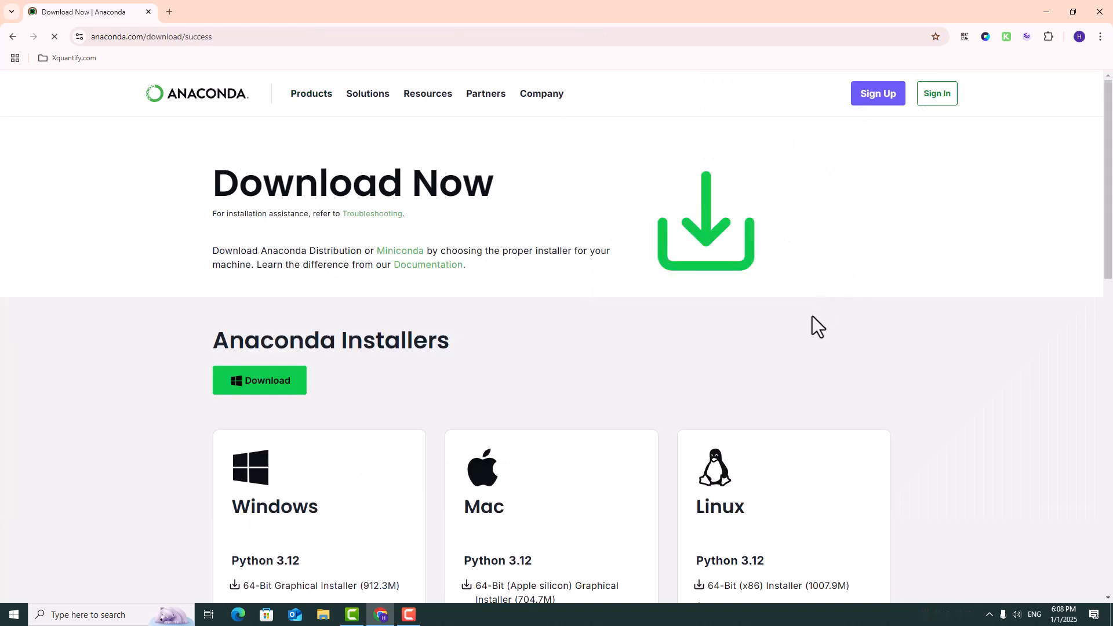
Download the Windows Python 3.12 64-Bit Graphical Installer from the Anaconda Installers section.
{"action": "scroll", "coordinate": [812, 325], "scroll_direction": "down", "scroll_amount": 2}
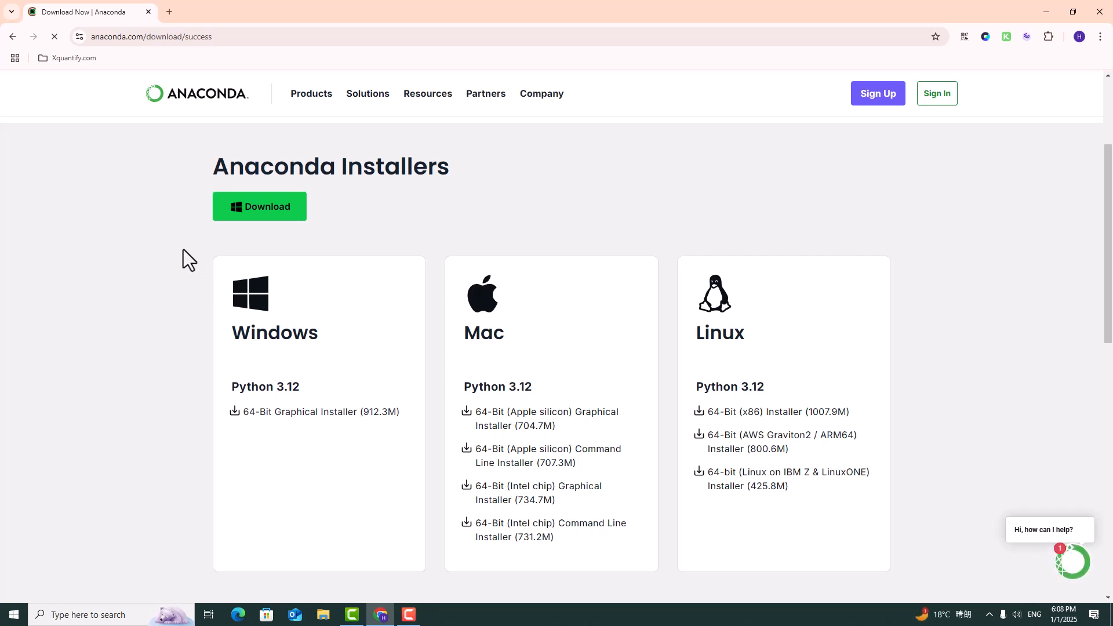
{"action": "left_click_drag", "start_coordinate": [183, 249], "coordinate": [794, 365]}
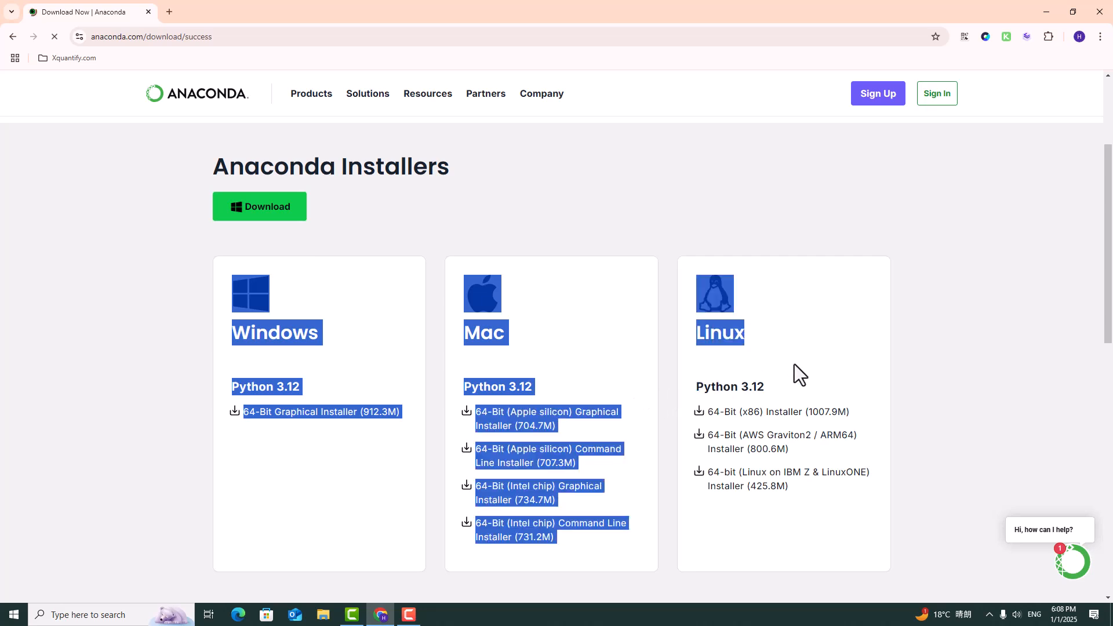
{"action": "left_click", "coordinate": [931, 367]}
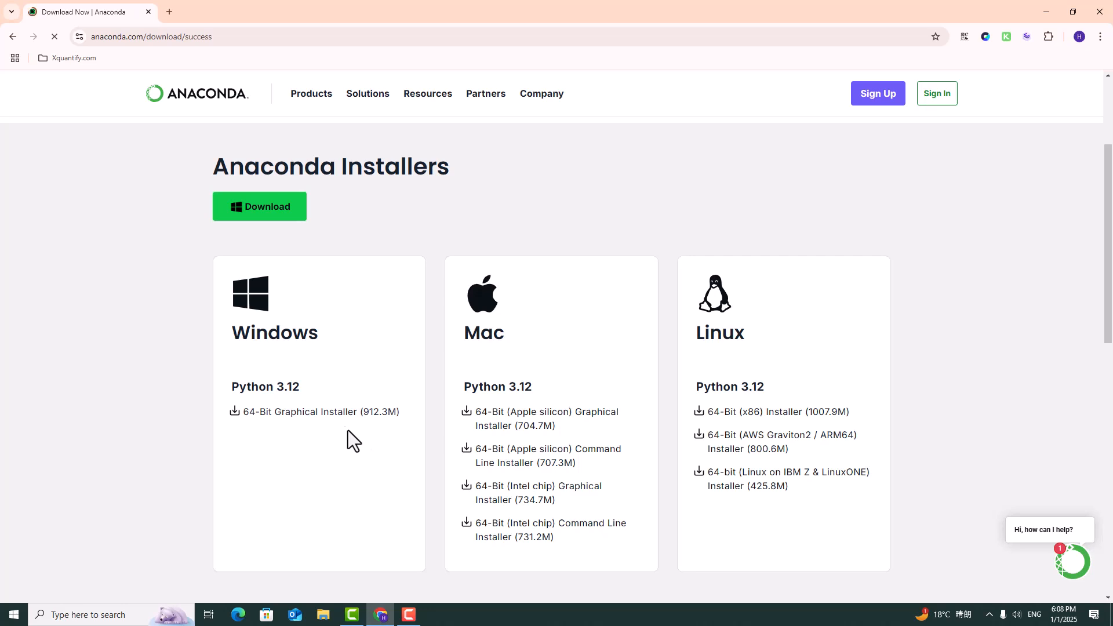
{"action": "left_click_drag", "start_coordinate": [315, 343], "coordinate": [222, 352]}
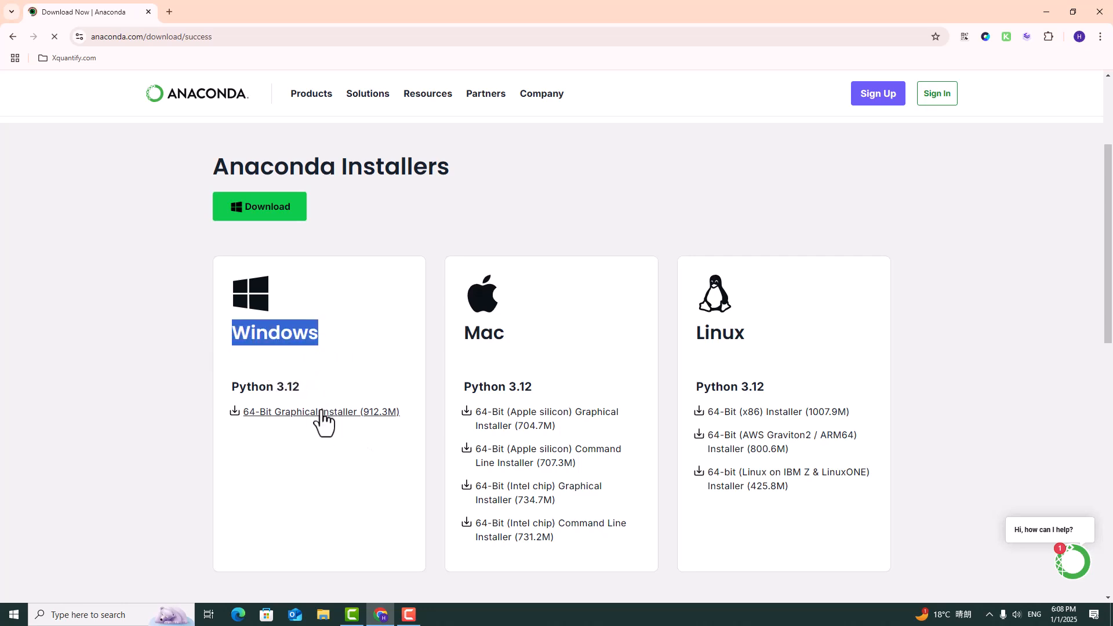
{"action": "left_click", "coordinate": [383, 413]}
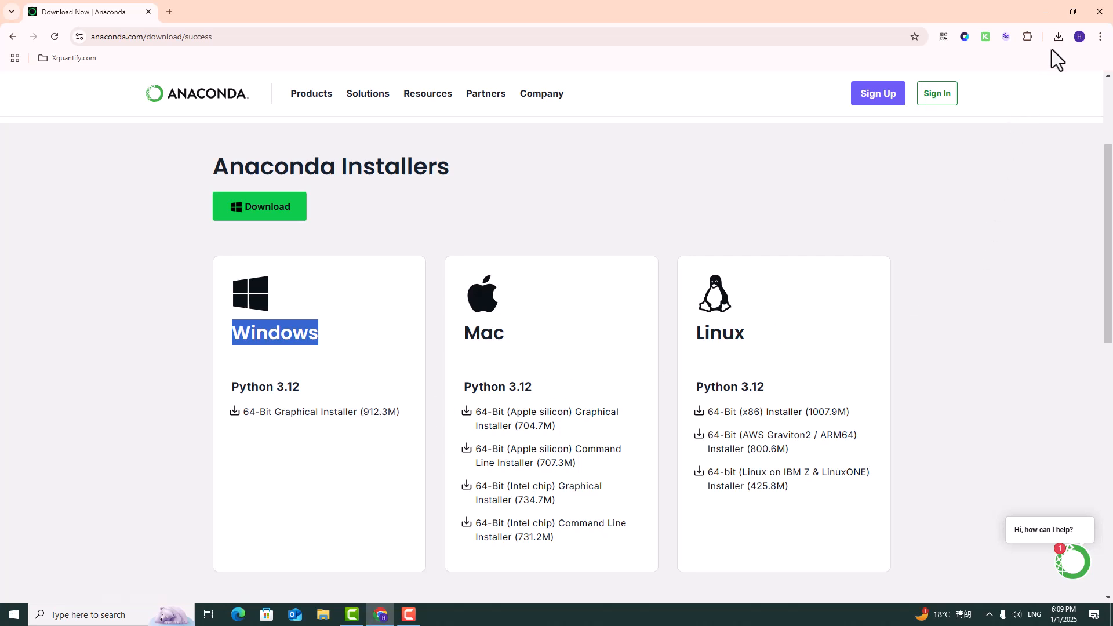
Show the download in its folder and run Anaconda3-2024.10-1-Windows-x86_64.exe.
{"action": "left_click", "coordinate": [1059, 36]}
{"action": "left_click", "coordinate": [1031, 137]}
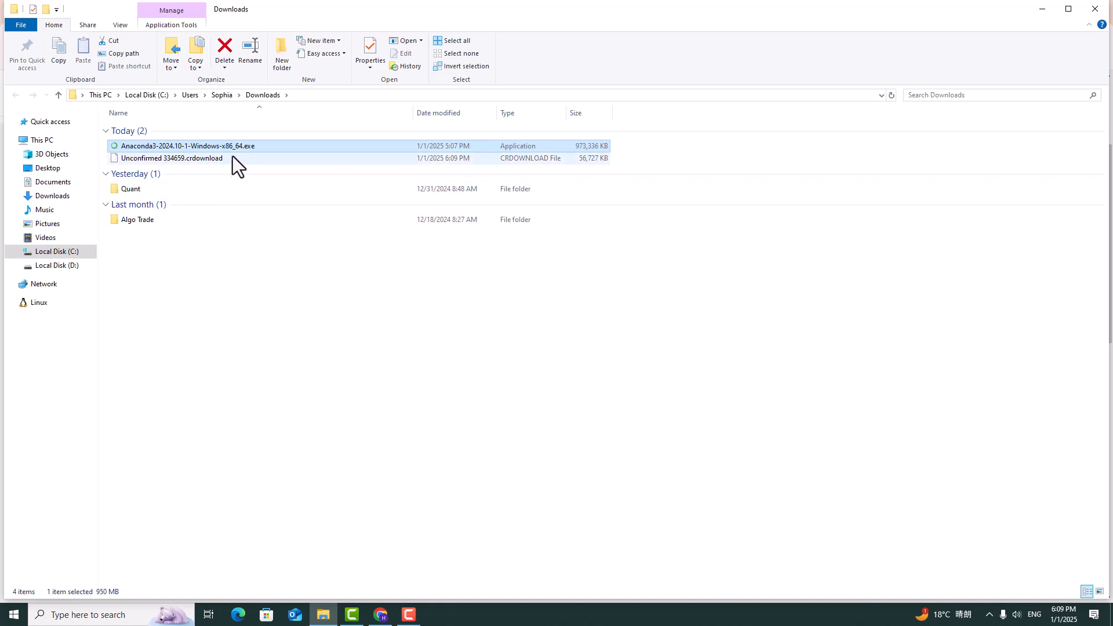
{"action": "double_click", "coordinate": [234, 149]}
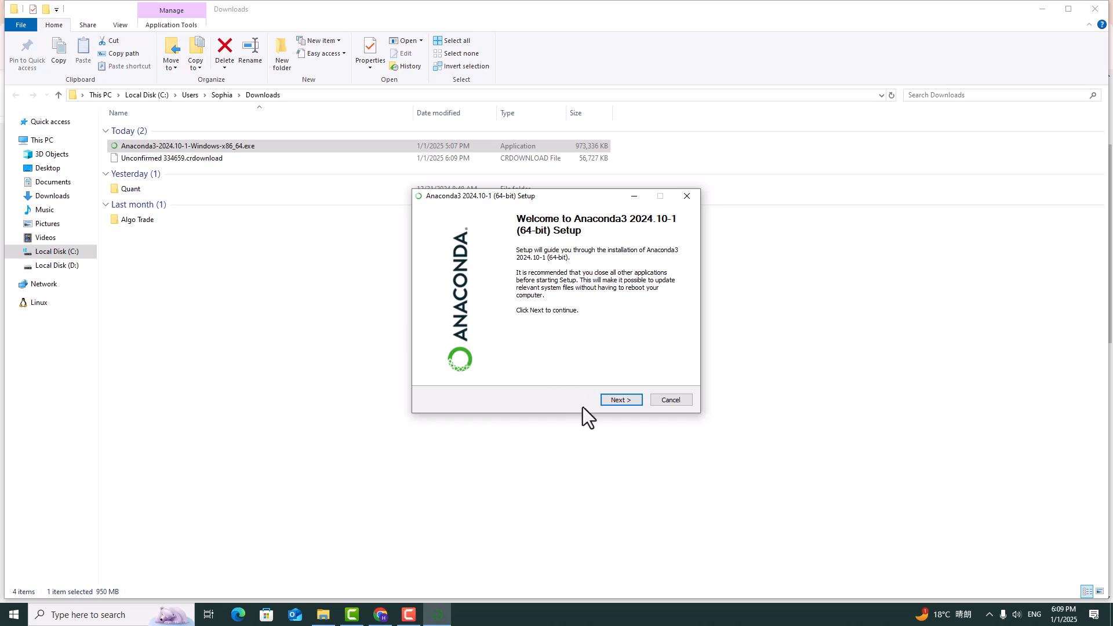
Accept the license and install Anaconda3 for Just Me in the default destination folder, with only shortcut creation enabled.
{"action": "left_click", "coordinate": [615, 400]}
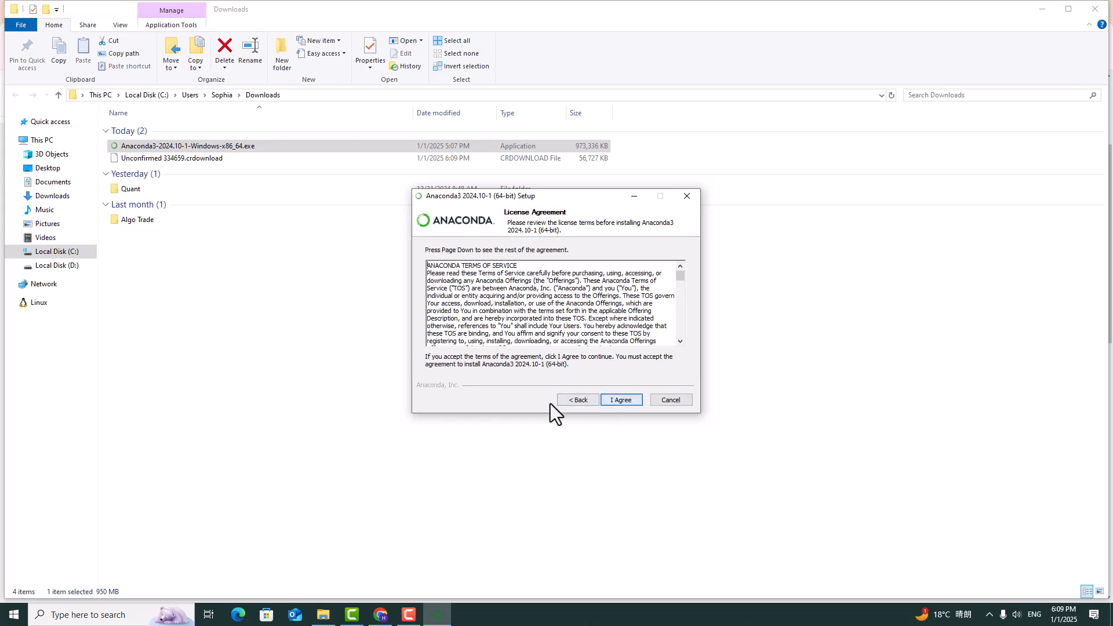
{"action": "left_click", "coordinate": [624, 404]}
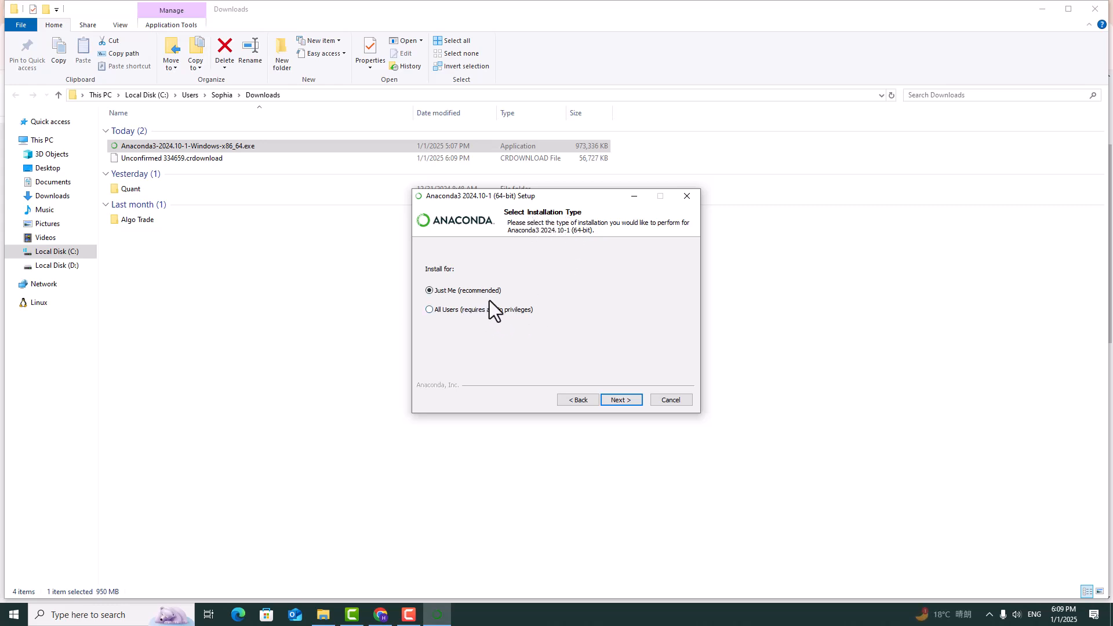
{"action": "left_click", "coordinate": [634, 401]}
{"action": "left_click", "coordinate": [527, 330]}
{"action": "left_click_drag", "start_coordinate": [549, 331], "coordinate": [404, 333]}
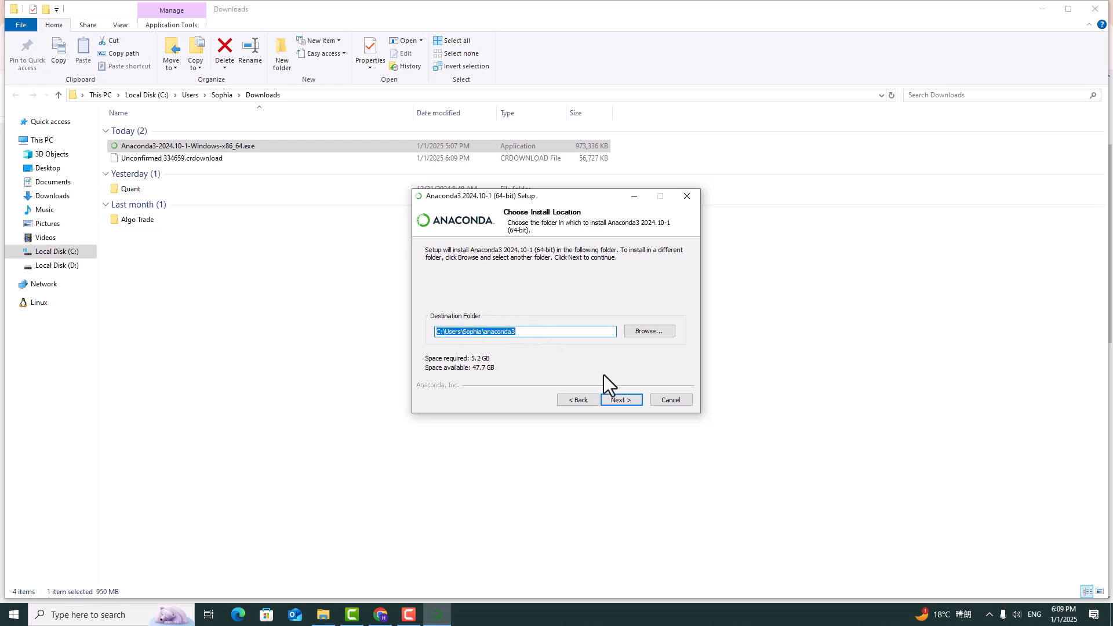
{"action": "left_click", "coordinate": [621, 401]}
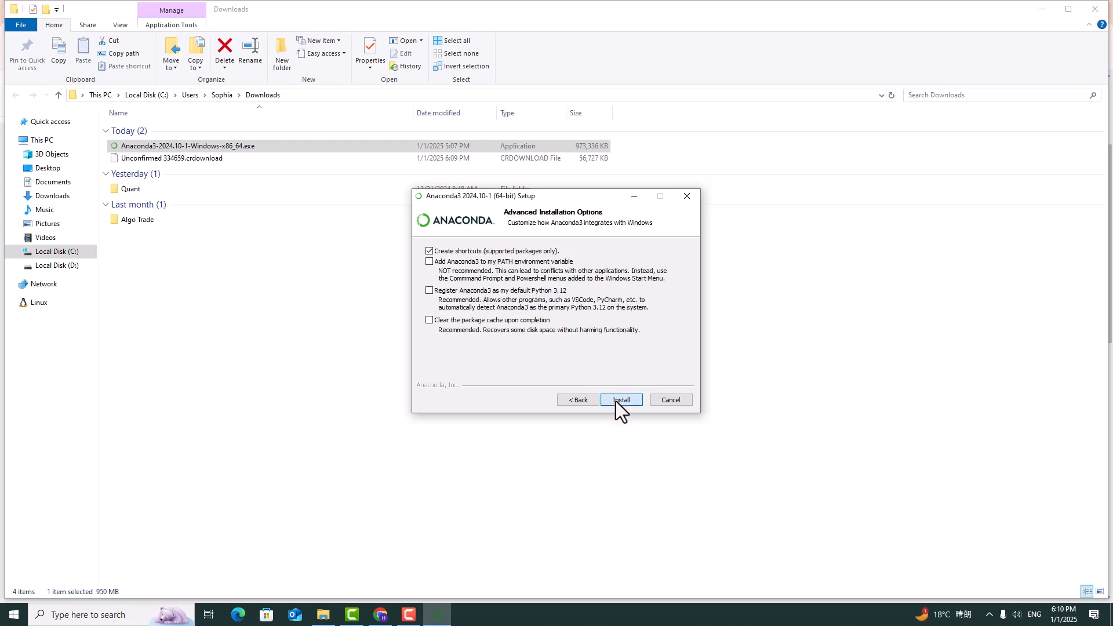
{"action": "left_click", "coordinate": [619, 400]}
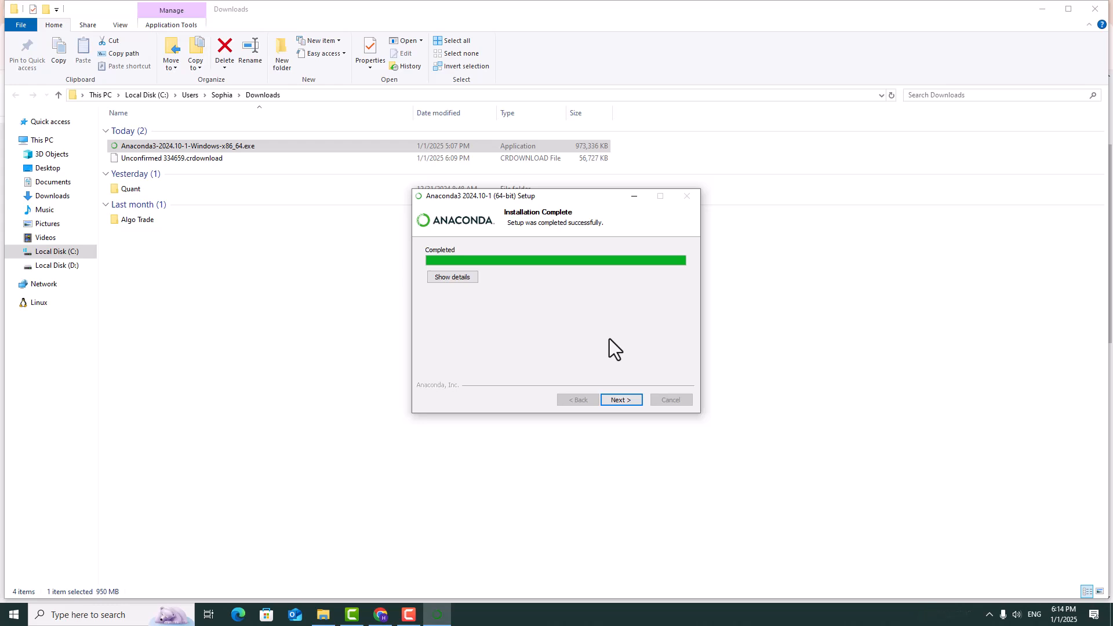
Finish the Anaconda3 setup wizard with Getting Started with Anaconda Distribution deselected.
{"action": "left_click", "coordinate": [625, 398]}
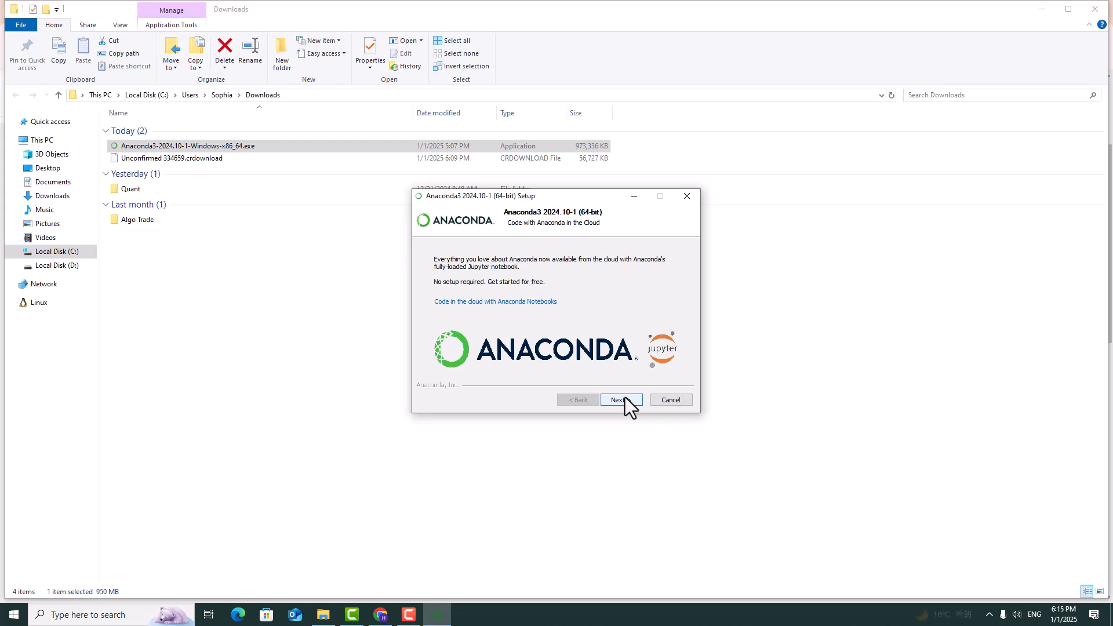
{"action": "left_click", "coordinate": [626, 403]}
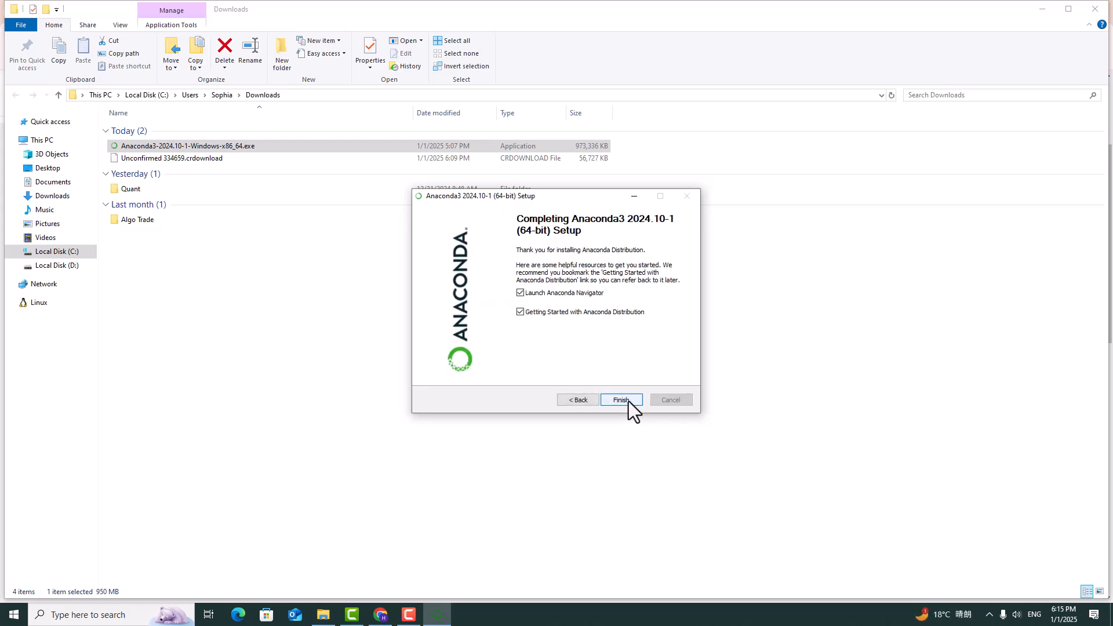
{"action": "left_click", "coordinate": [564, 311]}
{"action": "left_click", "coordinate": [620, 400]}
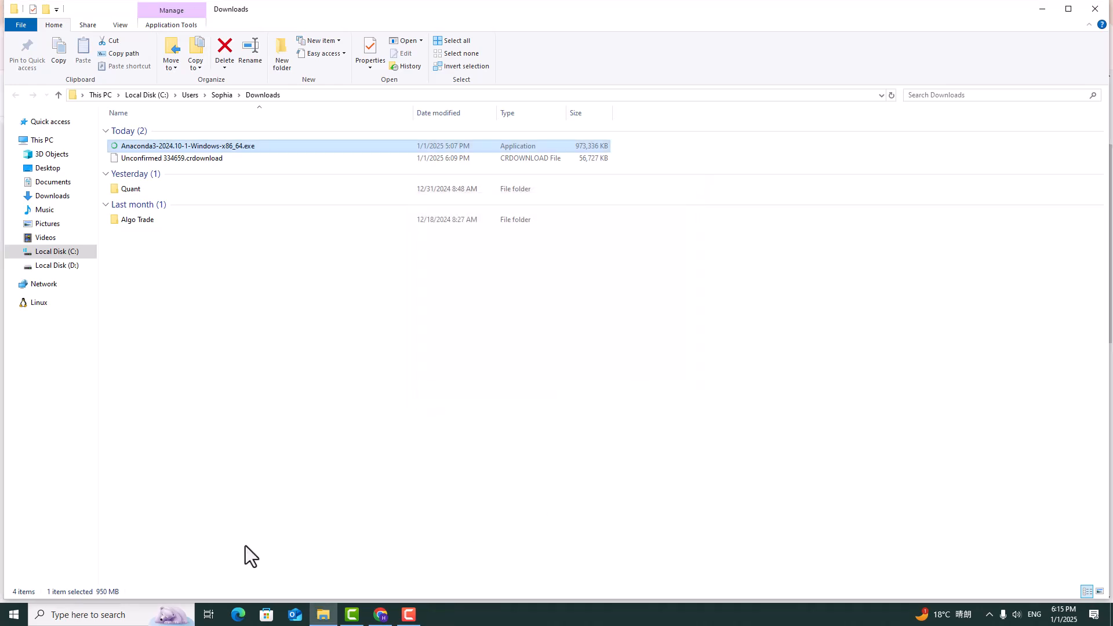
Find anaconda in the Windows search, open Anaconda Prompt and move its window to the middle of the desktop.
{"action": "left_click", "coordinate": [110, 615]}
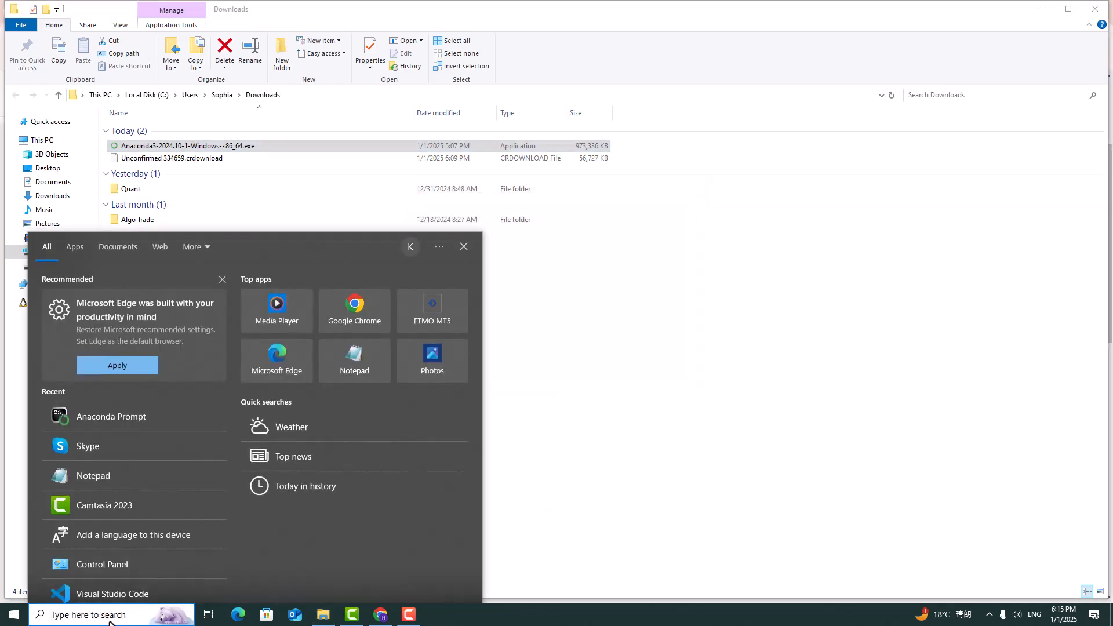
{"action": "type", "text": "anaconda"}
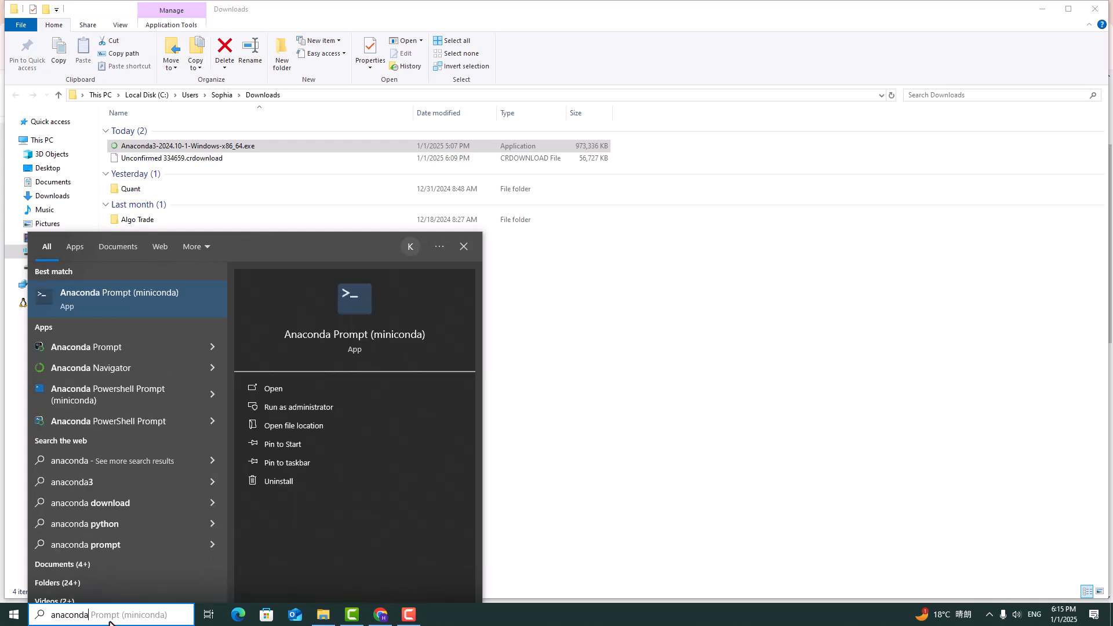
{"action": "left_click", "coordinate": [134, 350]}
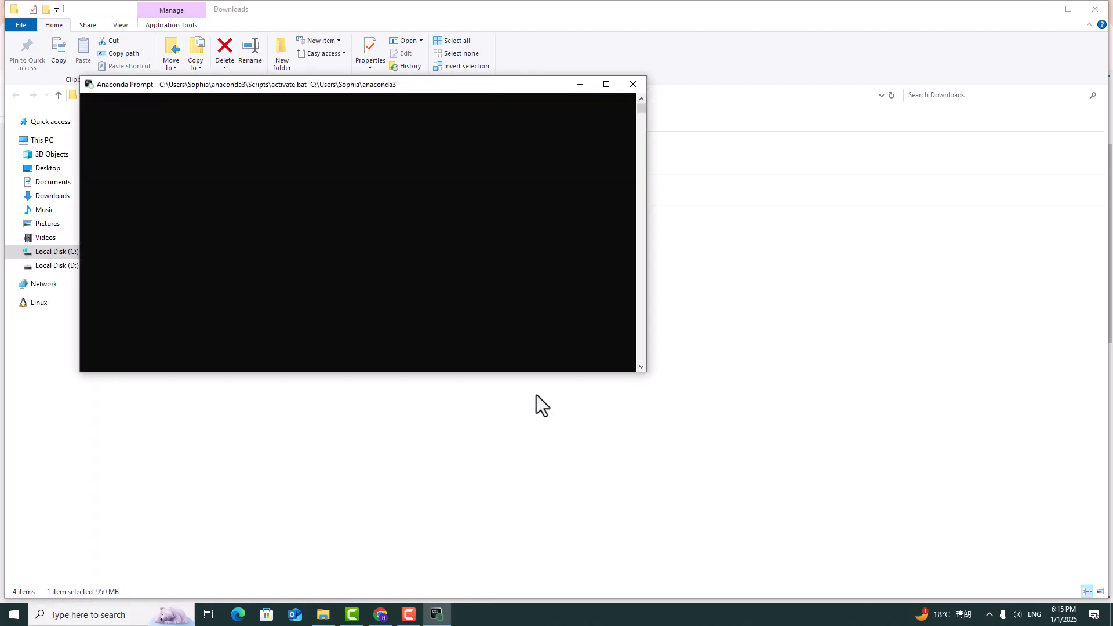
{"action": "left_click_drag", "start_coordinate": [462, 87], "coordinate": [748, 200]}
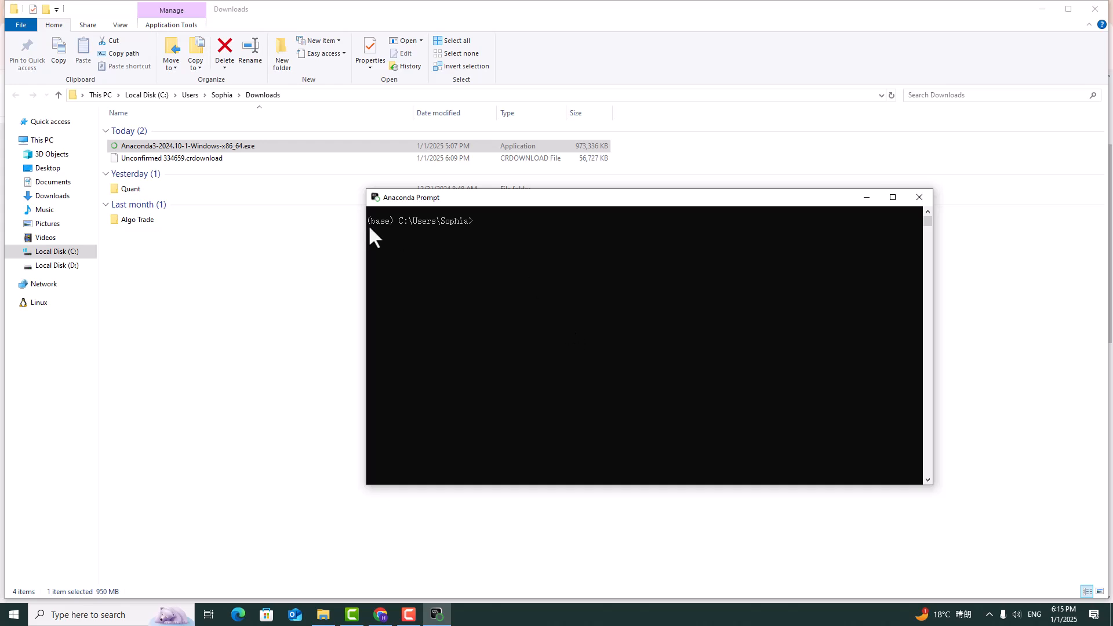
{"action": "left_click_drag", "start_coordinate": [393, 229], "coordinate": [370, 221]}
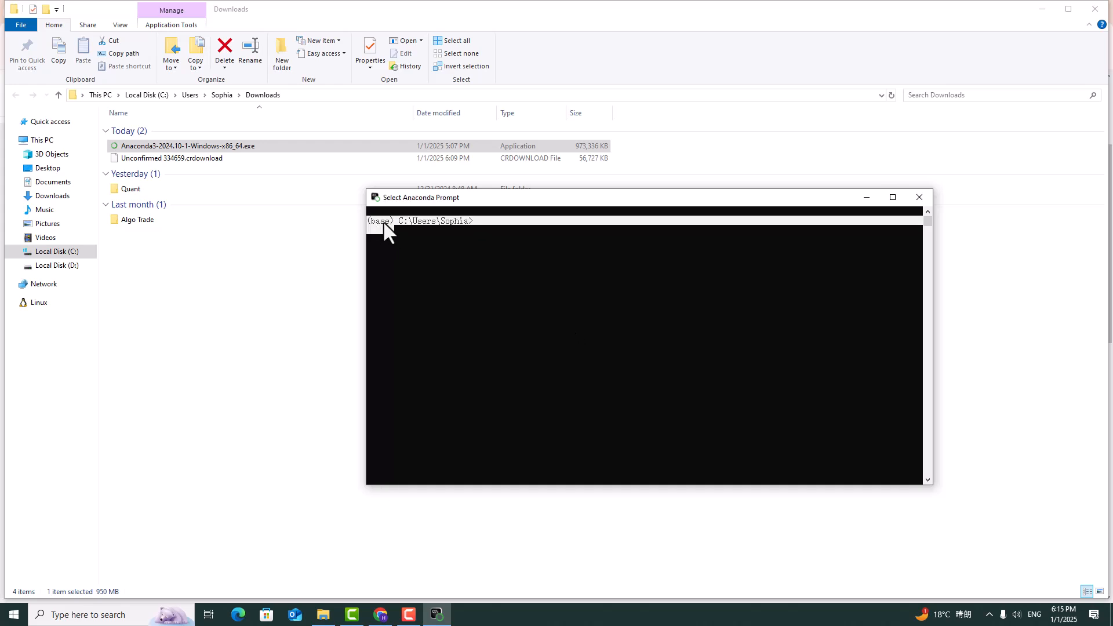
{"action": "left_click", "coordinate": [383, 221]}
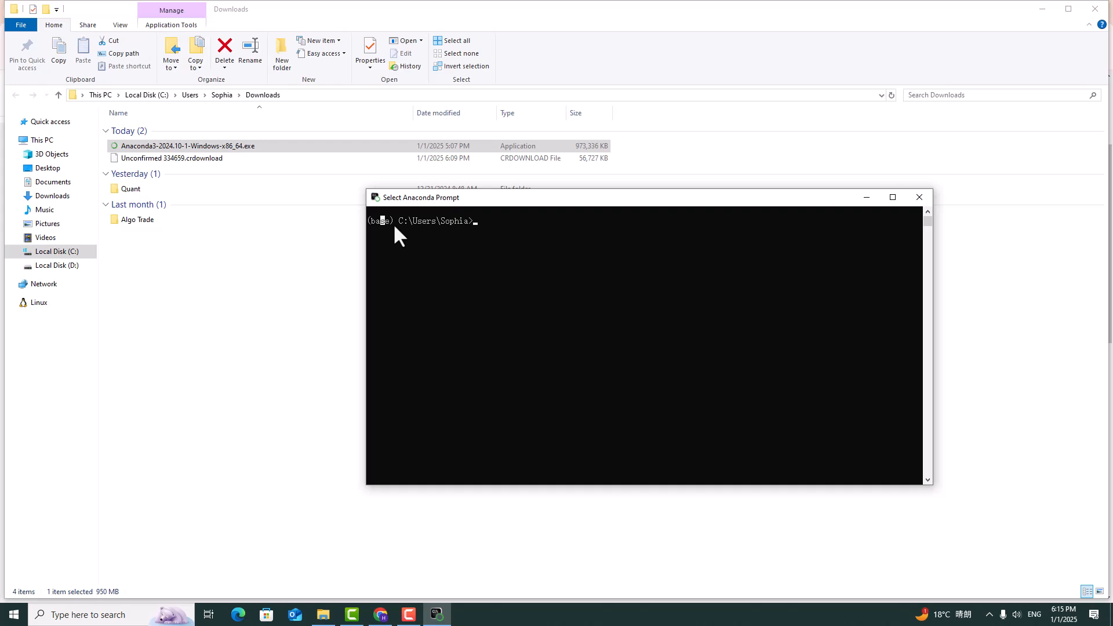
Run conda -h to list the conda commands and conda --version to check the version.
{"action": "type", "text": "conda -h"}
{"action": "key", "text": "Return"}
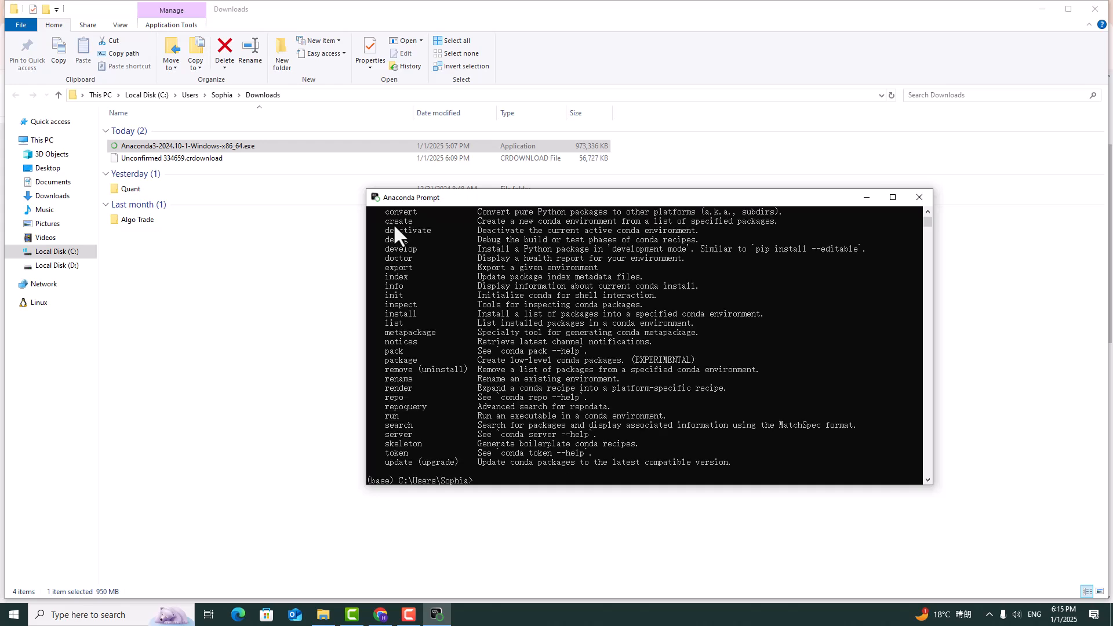
{"action": "type", "text": "conda --version"}
{"action": "key", "text": "Return"}
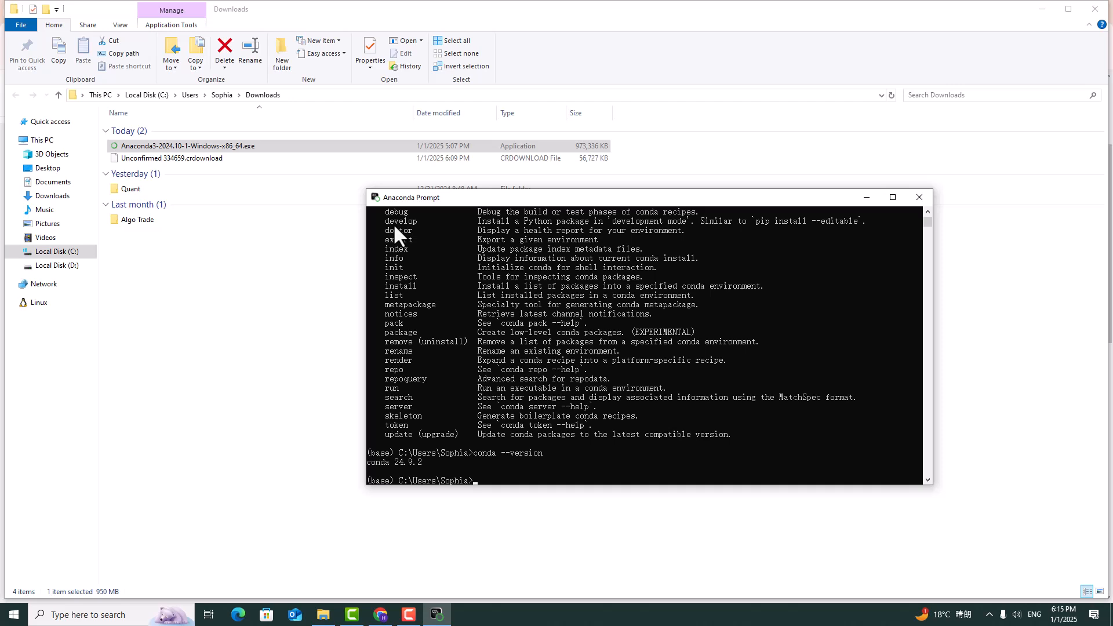
Create a conda environment named quantenv with Python=3.9, accept the package installation and maximize the prompt window.
{"action": "type", "text": "conda"}
{"action": "type", "text": "reate -n quantenv"}
{"action": "type", "text": "Python=3.9"}
{"action": "key", "text": "Return"}
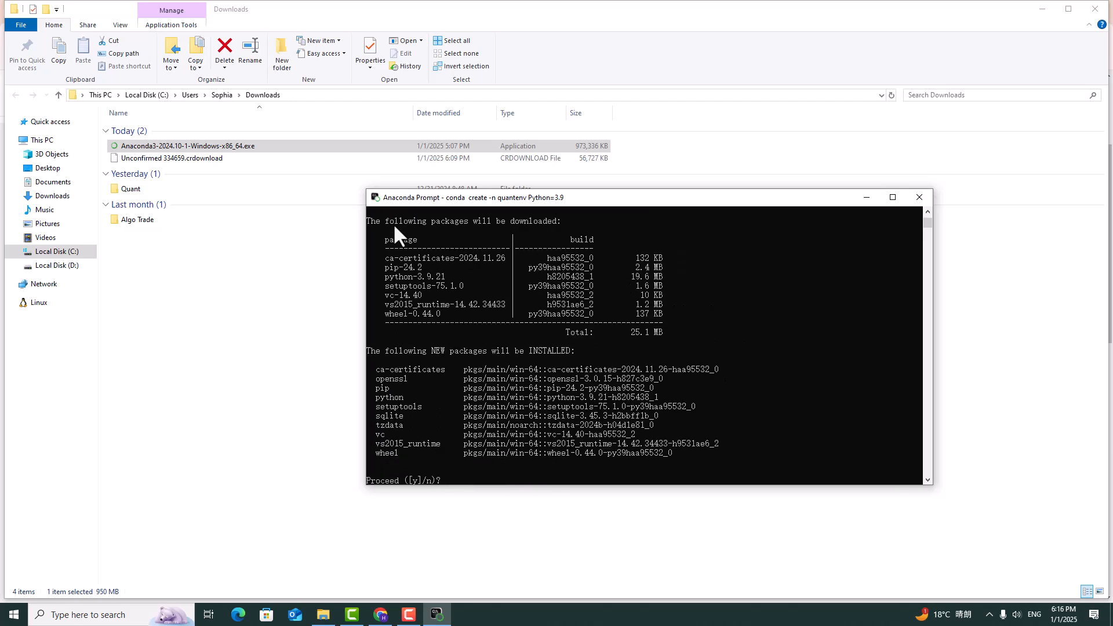
{"action": "type", "text": "y"}
{"action": "key", "text": "Return"}
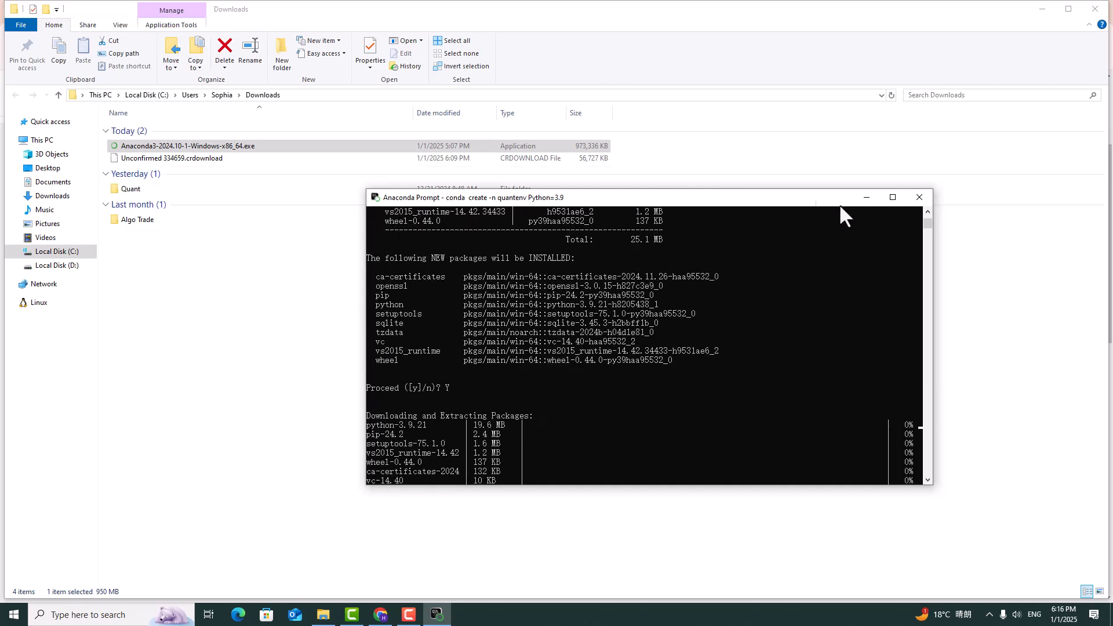
{"action": "left_click", "coordinate": [893, 198]}
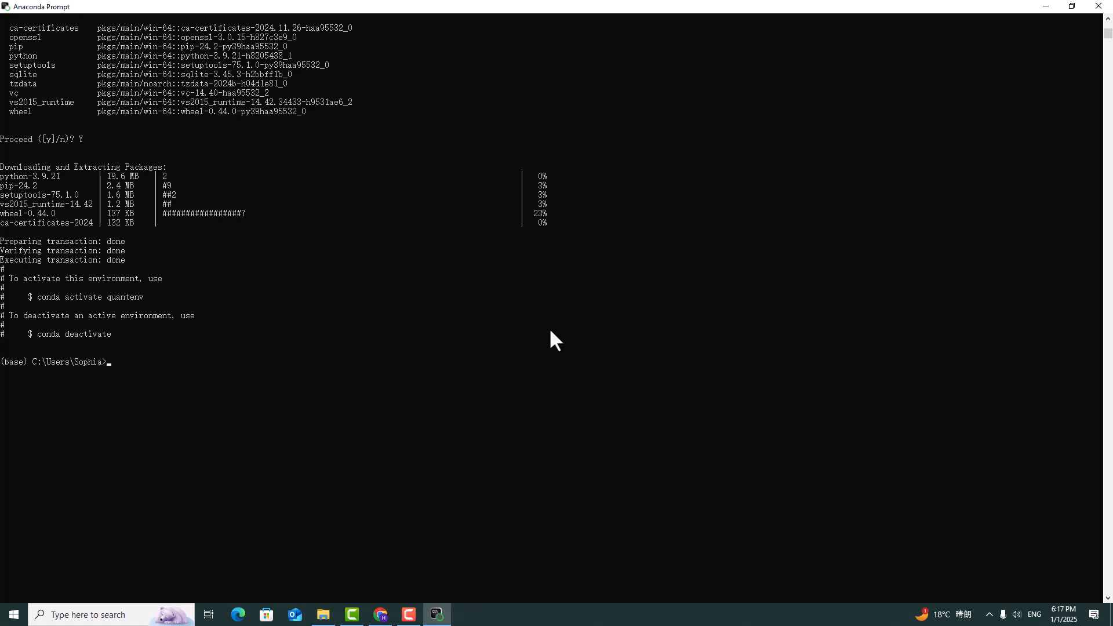
List the existing conda environments with conda env list.
{"action": "type", "text": "conda env lis"}
{"action": "type", "text": "t"}
{"action": "key", "text": "Return"}
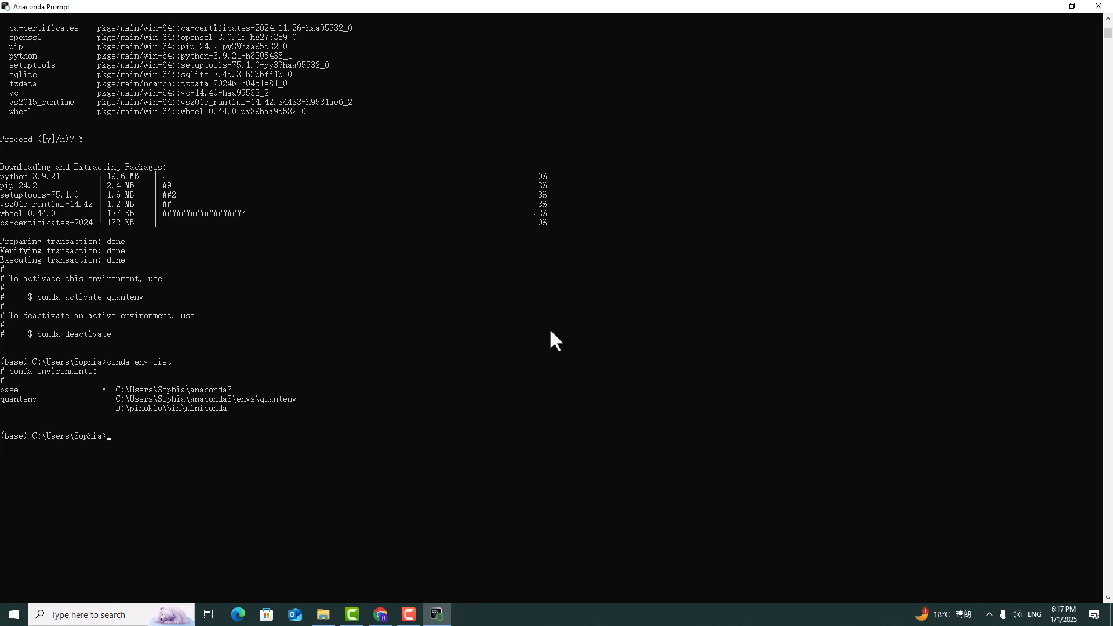
Create a conda environment named dataenv with Python=3.7, accept the package installation and clear the screen with cls.
{"action": "type", "text": "conda create -n dataenv Python=3.7"}
{"action": "key", "text": "Return"}
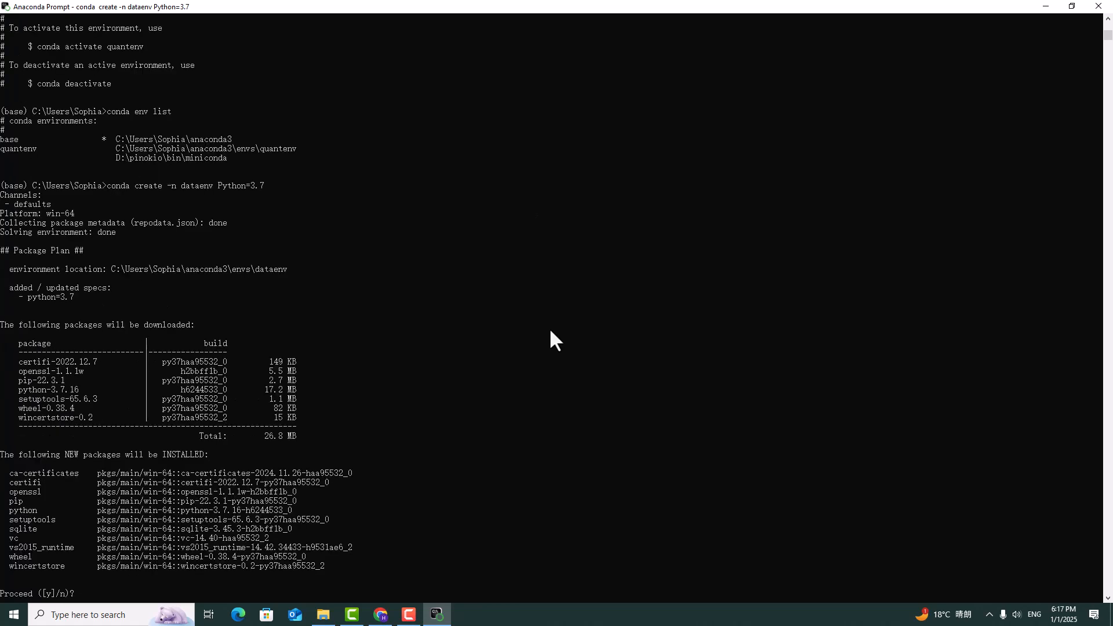
{"action": "key", "text": "Return"}
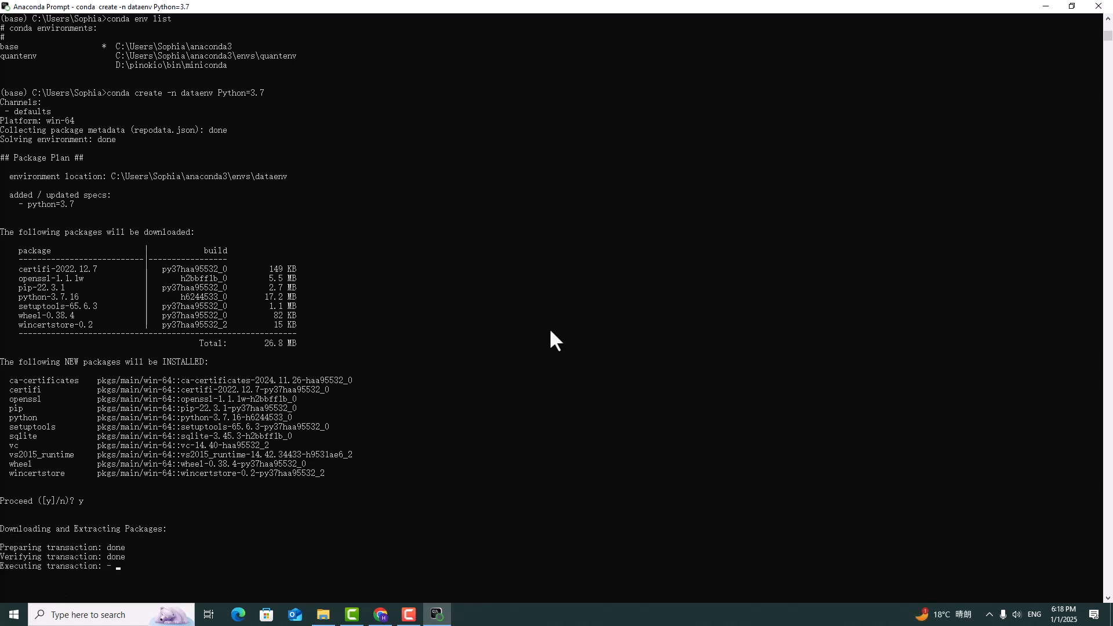
{"action": "type", "text": "cls"}
{"action": "key", "text": "Return"}
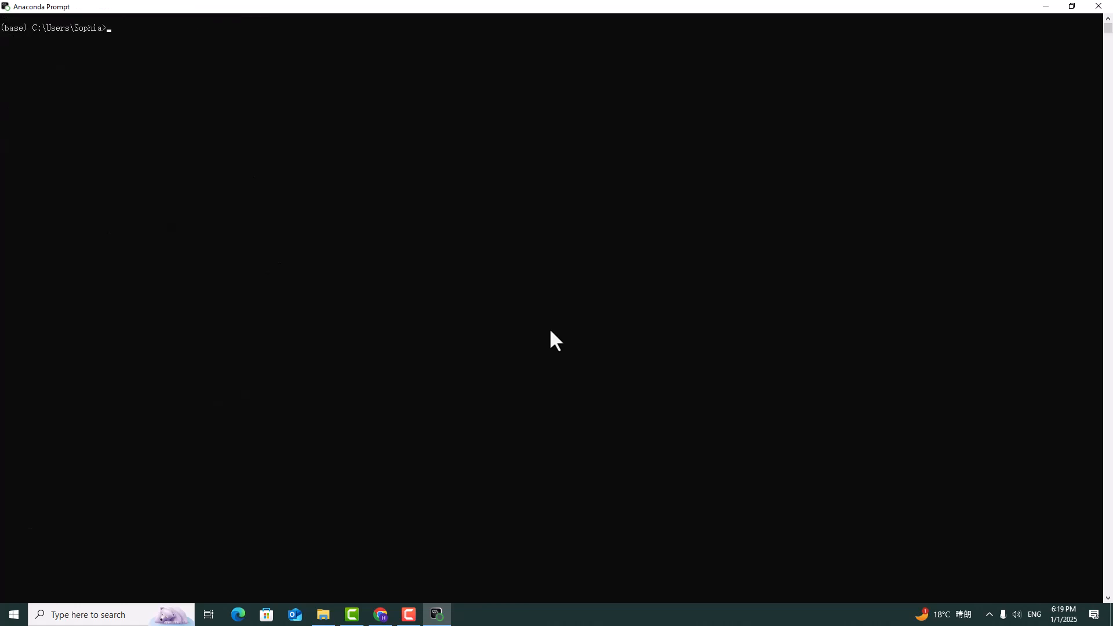
List all conda environments with conda env list.
{"action": "type", "text": "conda env list"}
{"action": "key", "text": "Return"}
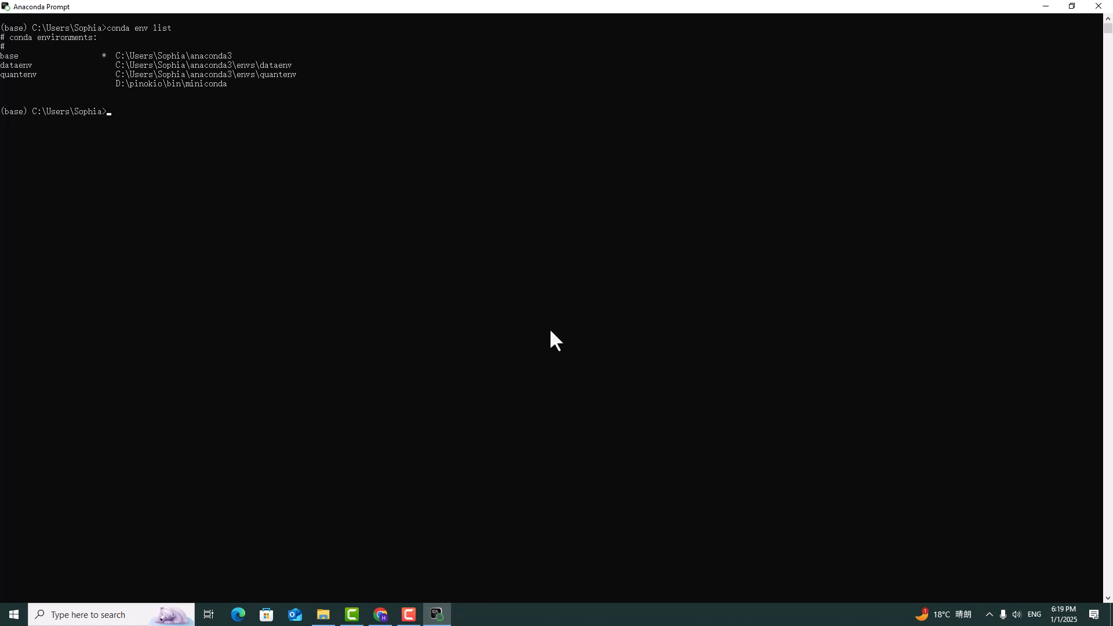
Activate the quantenv environment with conda activate quantenv.
{"action": "type", "text": "conda activate quantenv"}
{"action": "key", "text": "Return"}
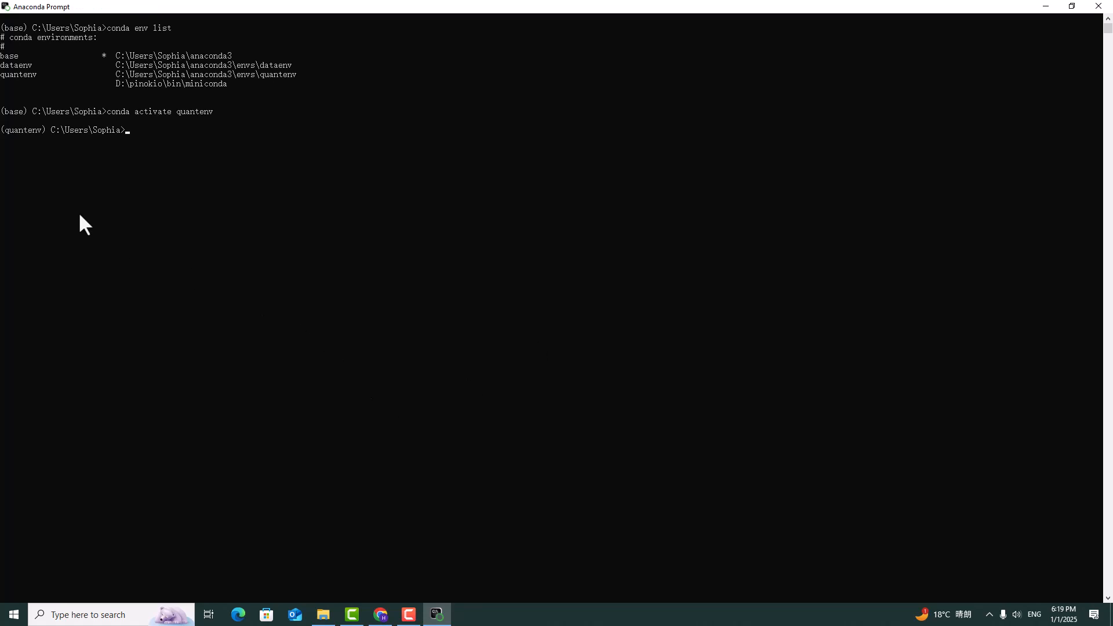
{"action": "left_click_drag", "start_coordinate": [41, 130], "coordinate": [24, 130]}
{"action": "left_click", "coordinate": [143, 136]}
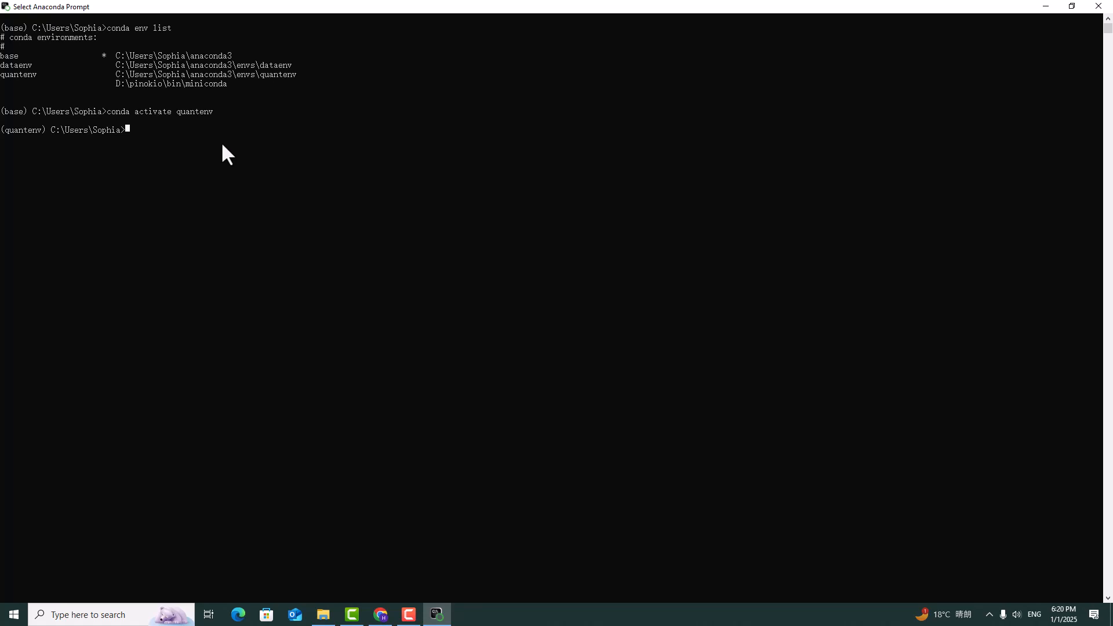
Install the numpy package in the quantenv environment with conda install numpy and accept the package plan.
{"action": "type", "text": "conda install num"}
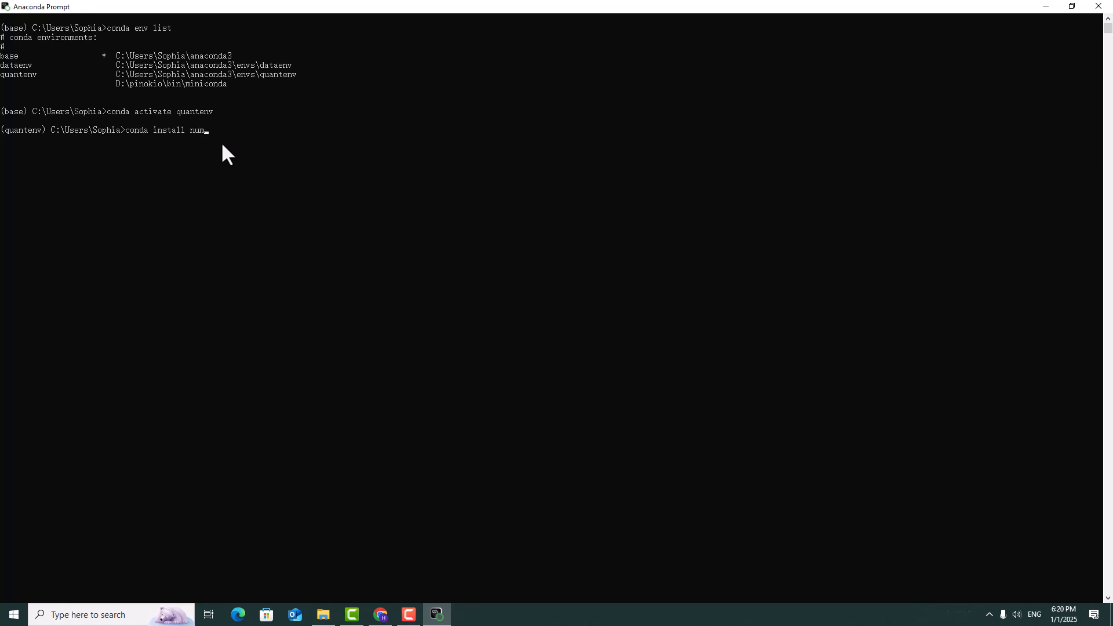
{"action": "type", "text": "py"}
{"action": "key", "text": "Return"}
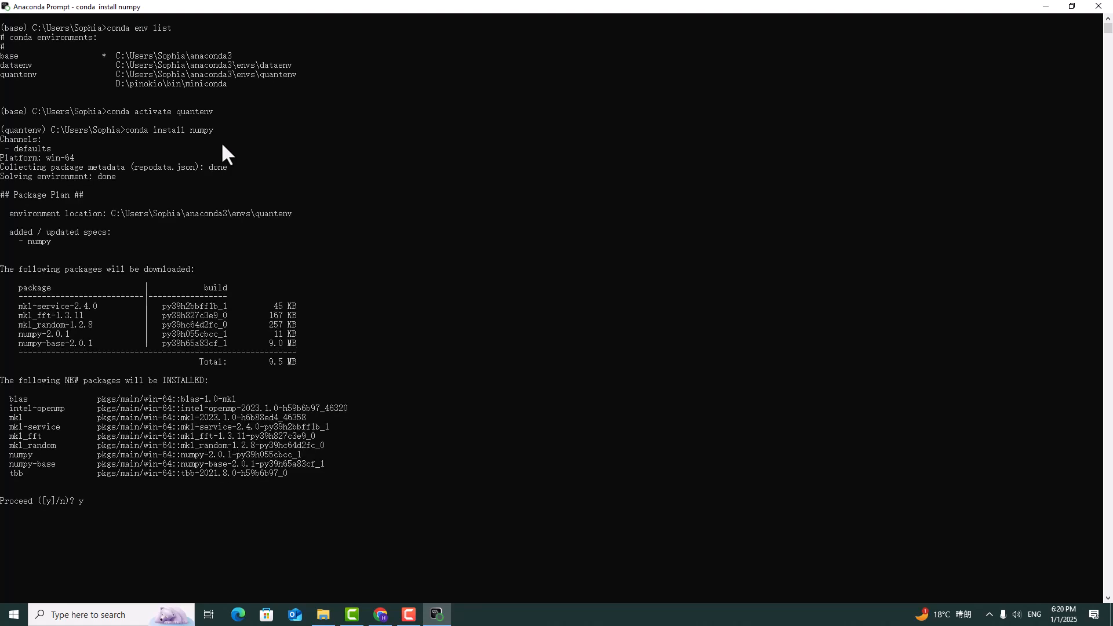
{"action": "type", "text": "y"}
{"action": "key", "text": "Return"}
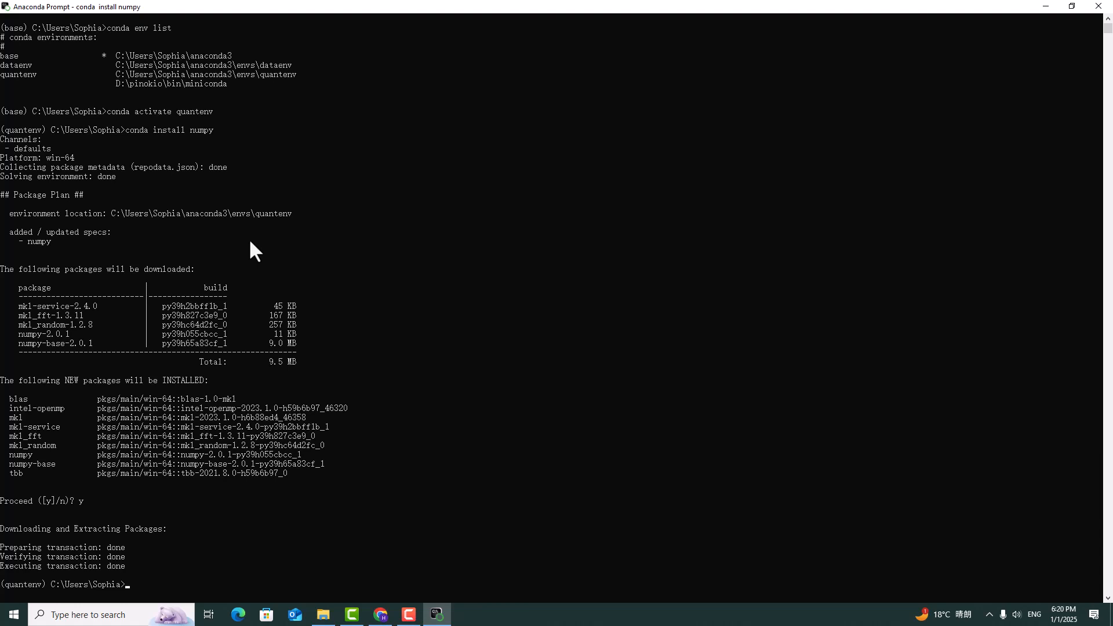
List the packages installed in quantenv with conda list, highlight beside the python entry, and clear the screen with cls.
{"action": "type", "text": "conda list"}
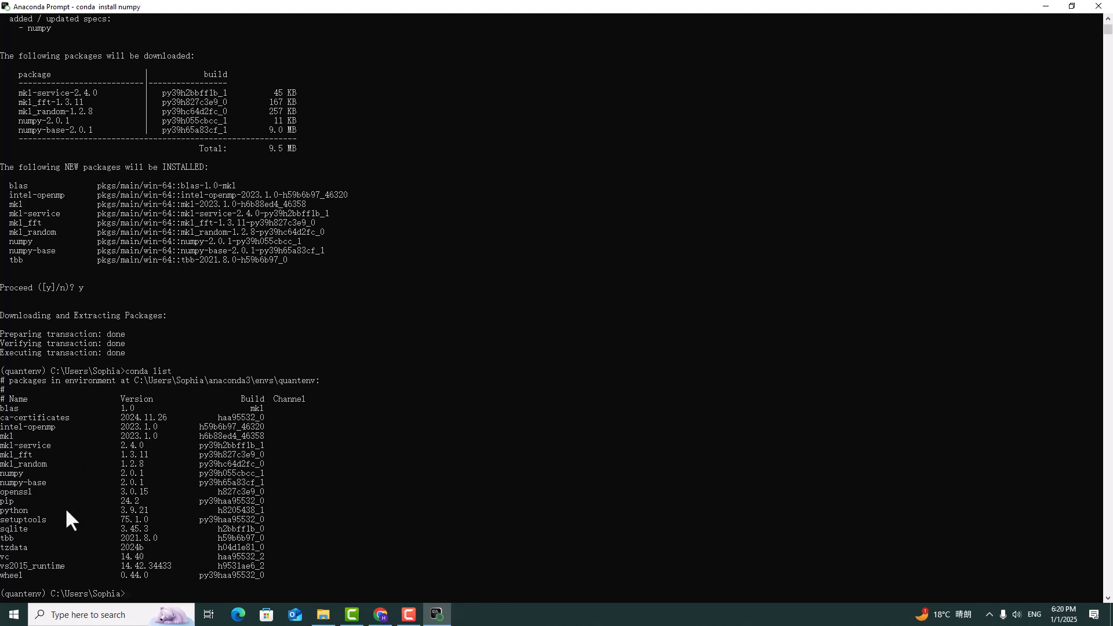
{"action": "left_click_drag", "start_coordinate": [59, 509], "coordinate": [50, 509]}
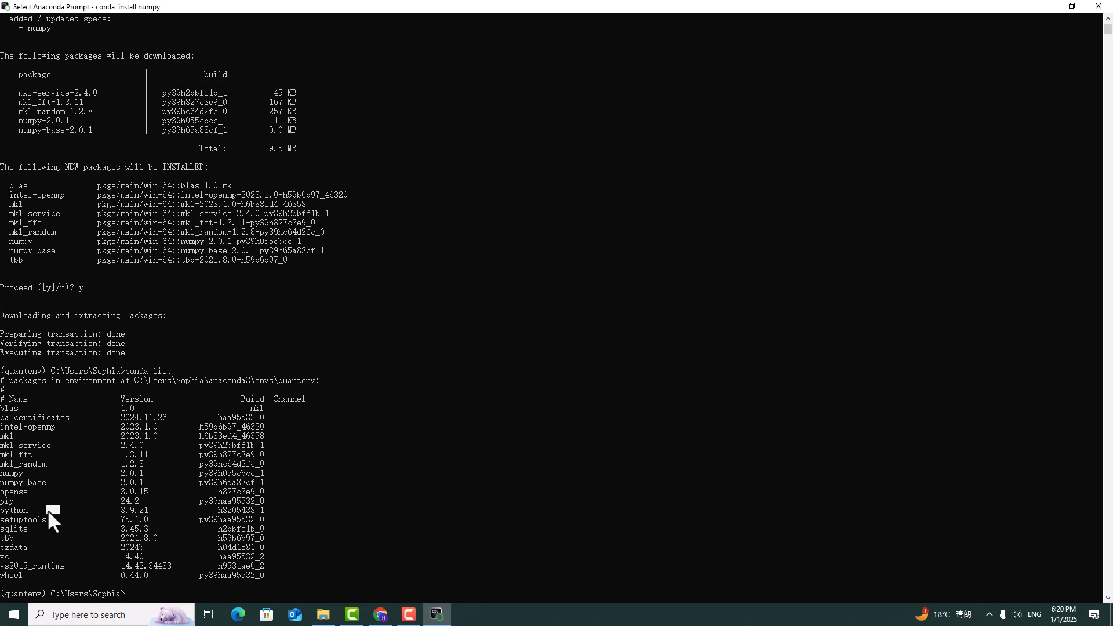
{"action": "left_click", "coordinate": [90, 489]}
{"action": "key", "text": "Escape"}
{"action": "type", "text": "cls"}
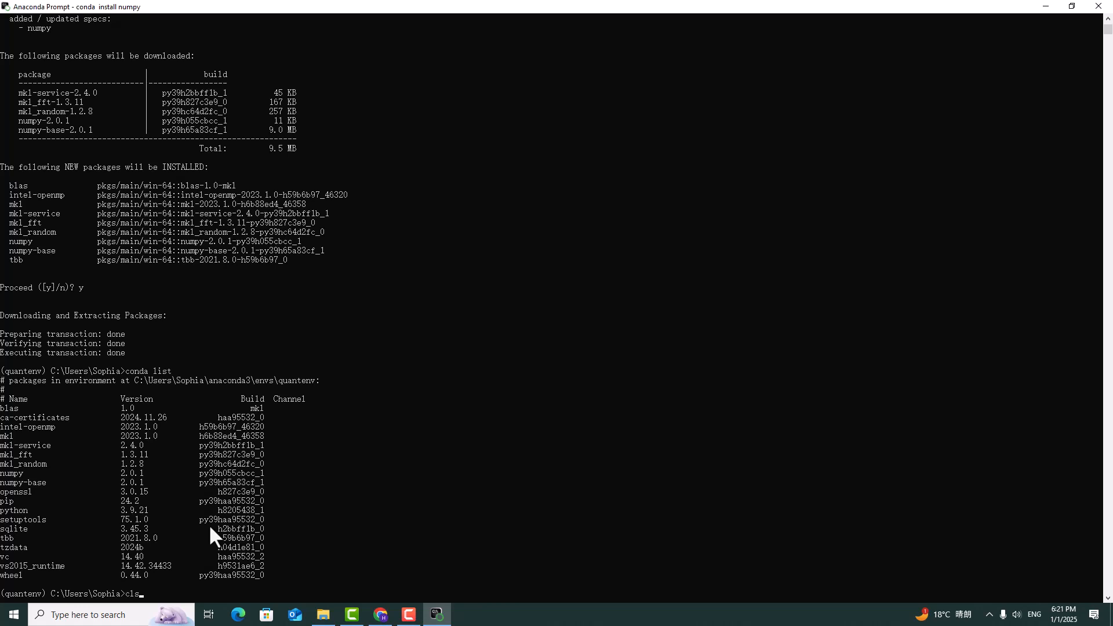
{"action": "key", "text": "Return"}
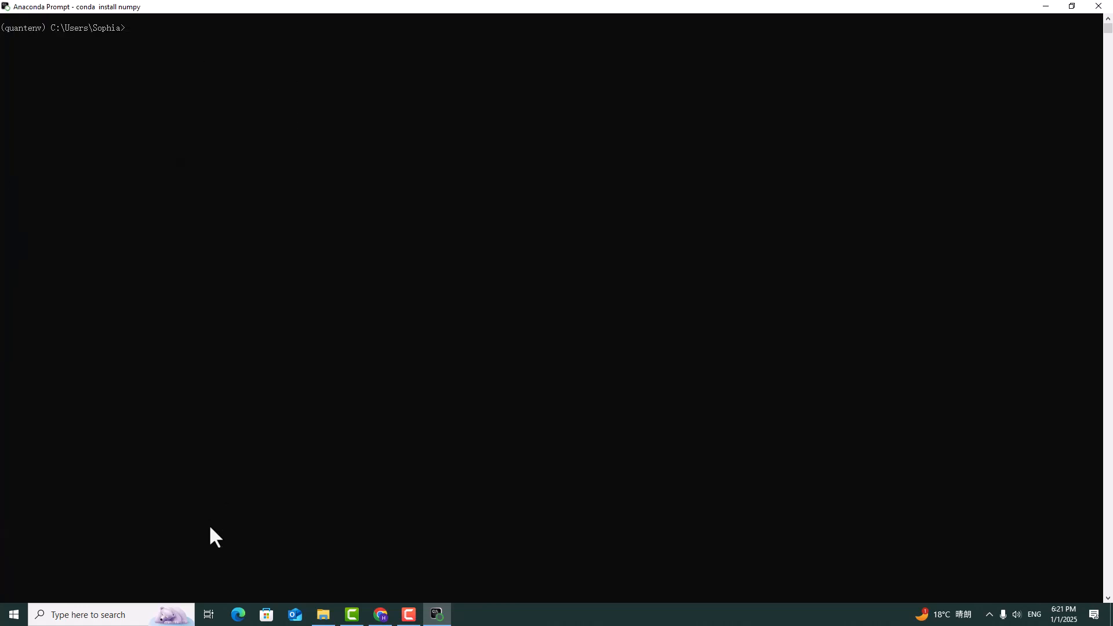
Leave the quantenv environment with conda deactivate and check the environment name shown in the prompt.
{"action": "type", "text": "conda deactivate"}
{"action": "key", "text": "Return"}
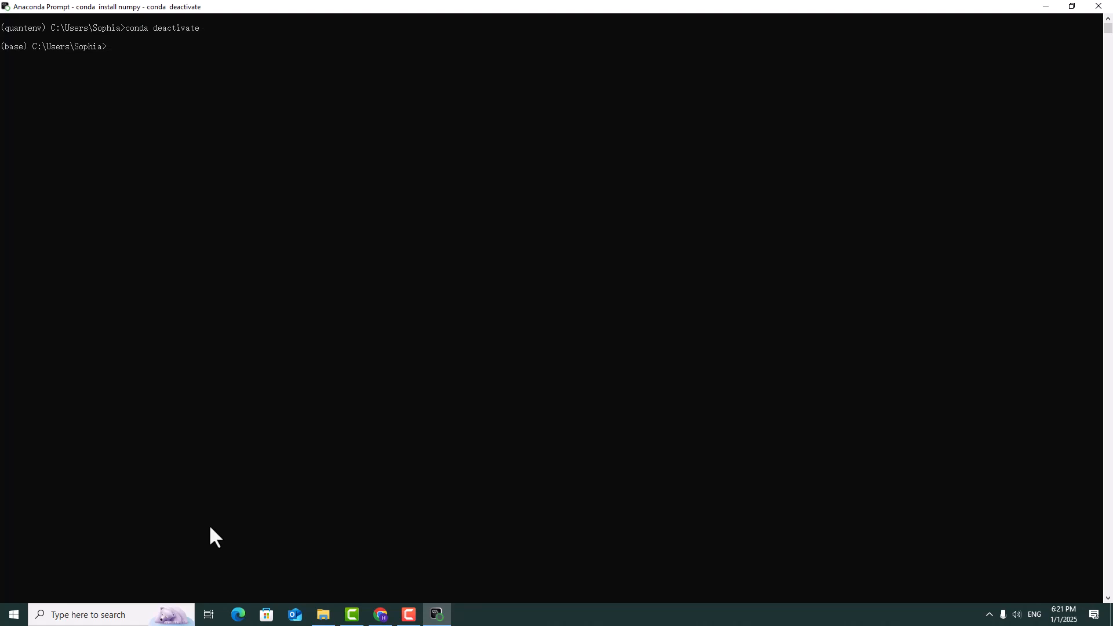
{"action": "left_click_drag", "start_coordinate": [26, 47], "coordinate": [9, 51]}
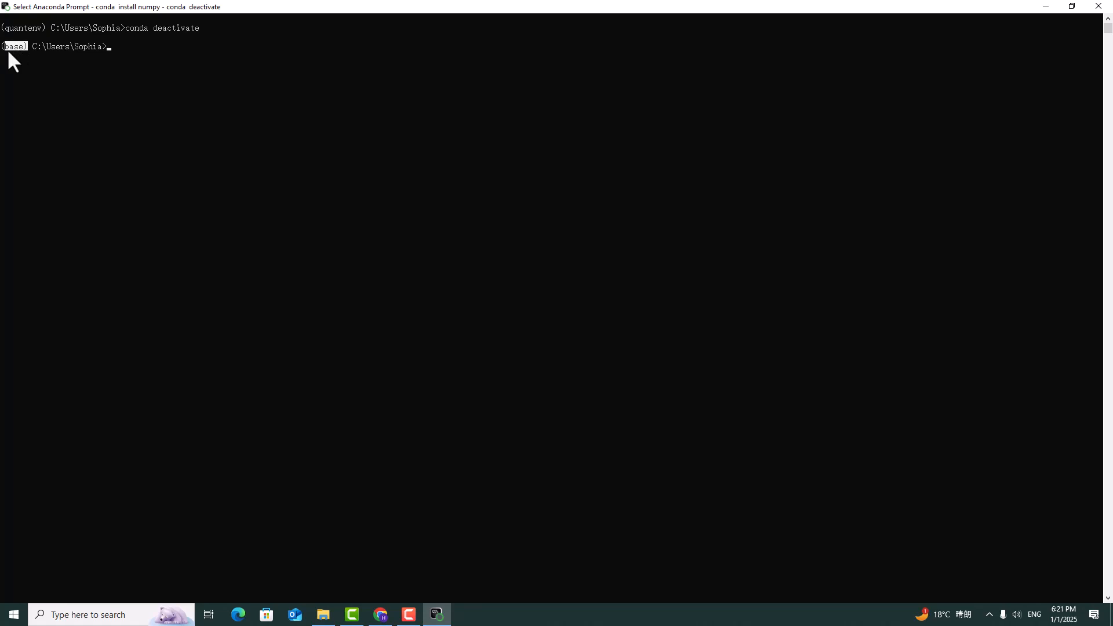
{"action": "left_click", "coordinate": [145, 46]}
Run conda env list from the base environment to review the existing environments.
{"action": "type", "text": "conda"}
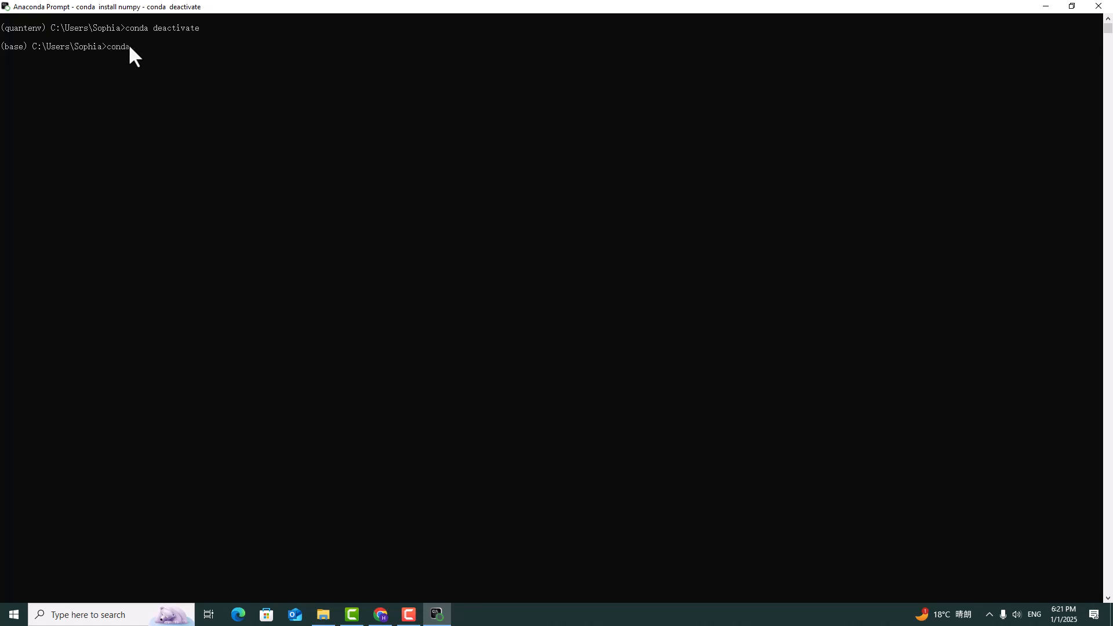
{"action": "type", "text": " env list"}
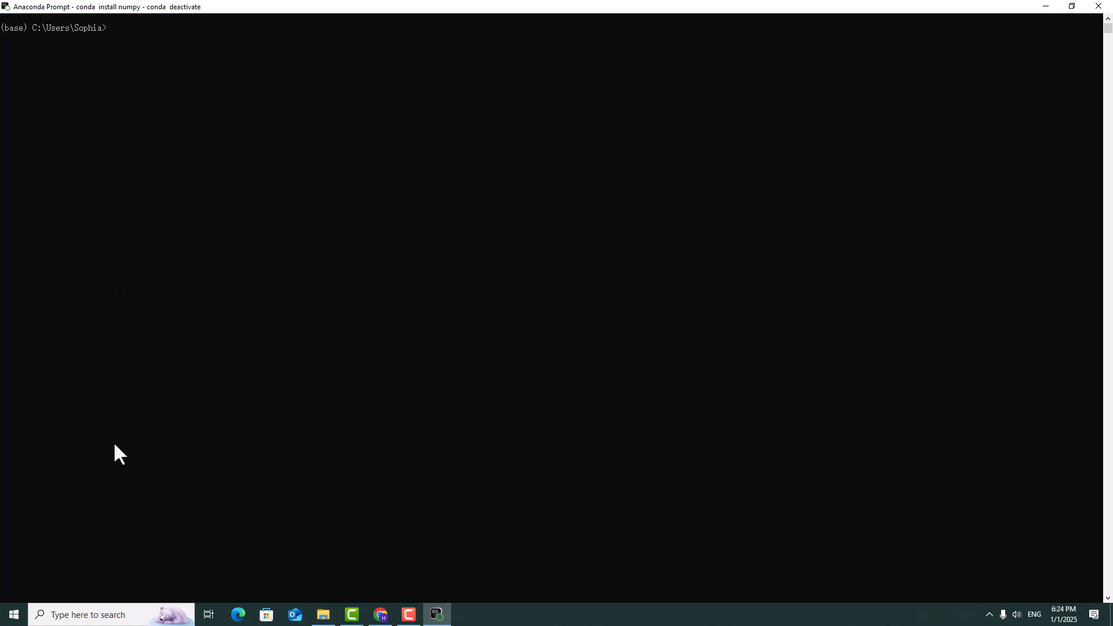
{"action": "type", "text": "conda env list"}
{"action": "key", "text": "Return"}
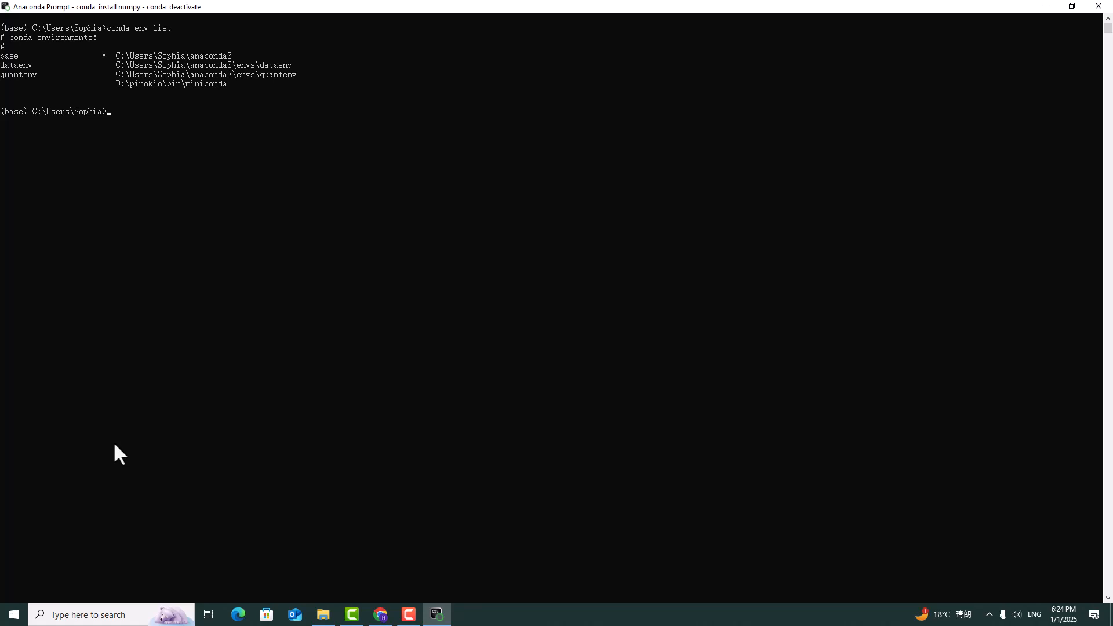
Remove the quantenv environment with conda env remove -n quantenv, accepting the package removal and the deletion of its remaining files.
{"action": "type", "text": "conda env reov"}
{"action": "key", "text": "BackSpace"}
{"action": "type", "text": "move -n quantenv"}
{"action": "key", "text": "Return"}
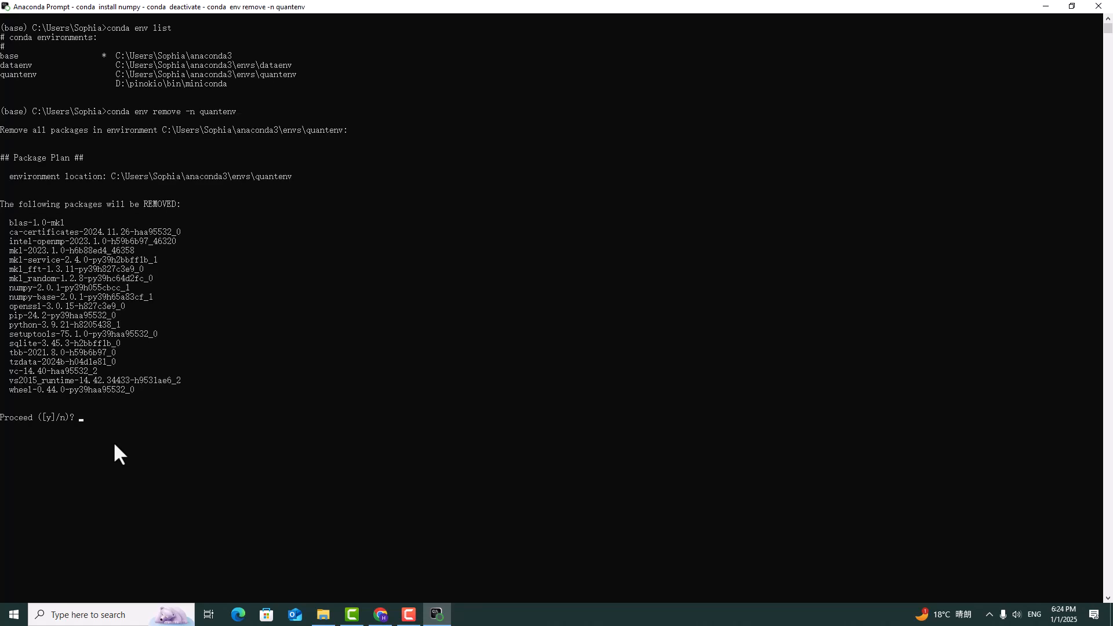
{"action": "key", "text": "Return"}
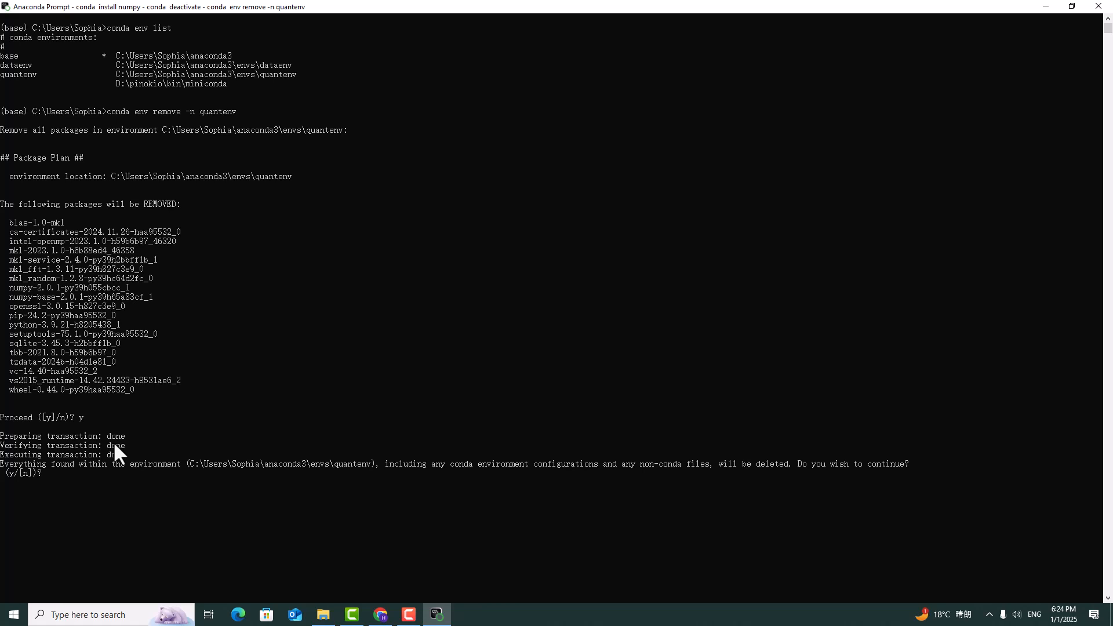
{"action": "type", "text": "y"}
{"action": "key", "text": "Return"}
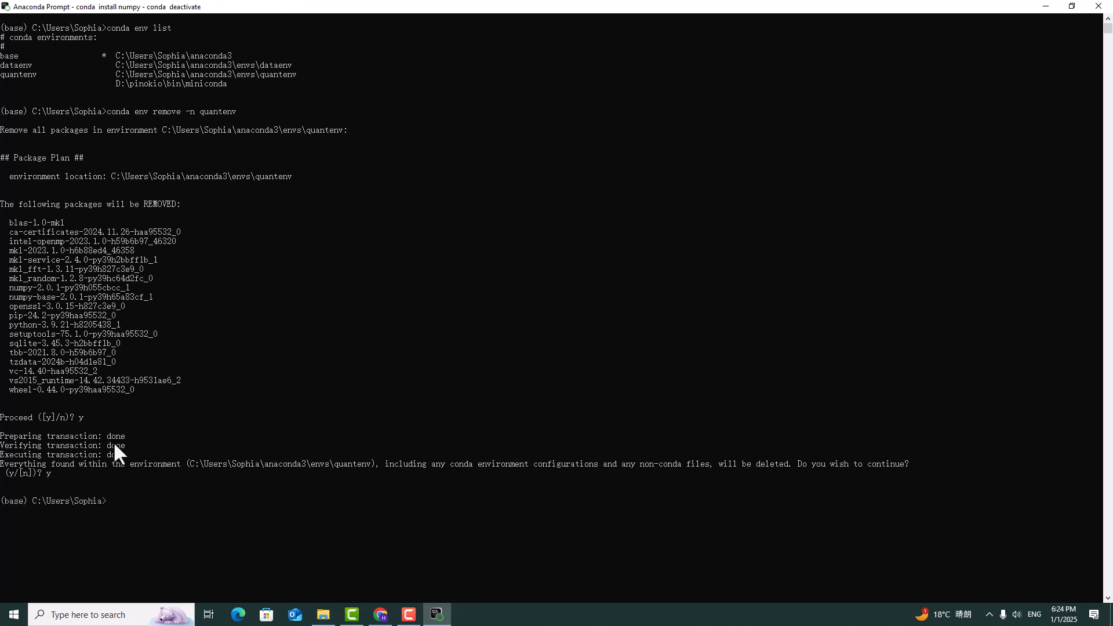
List the remaining environments with conda env list and highlight the base and dataenv entries.
{"action": "type", "text": "conda env list"}
{"action": "key", "text": "Return"}
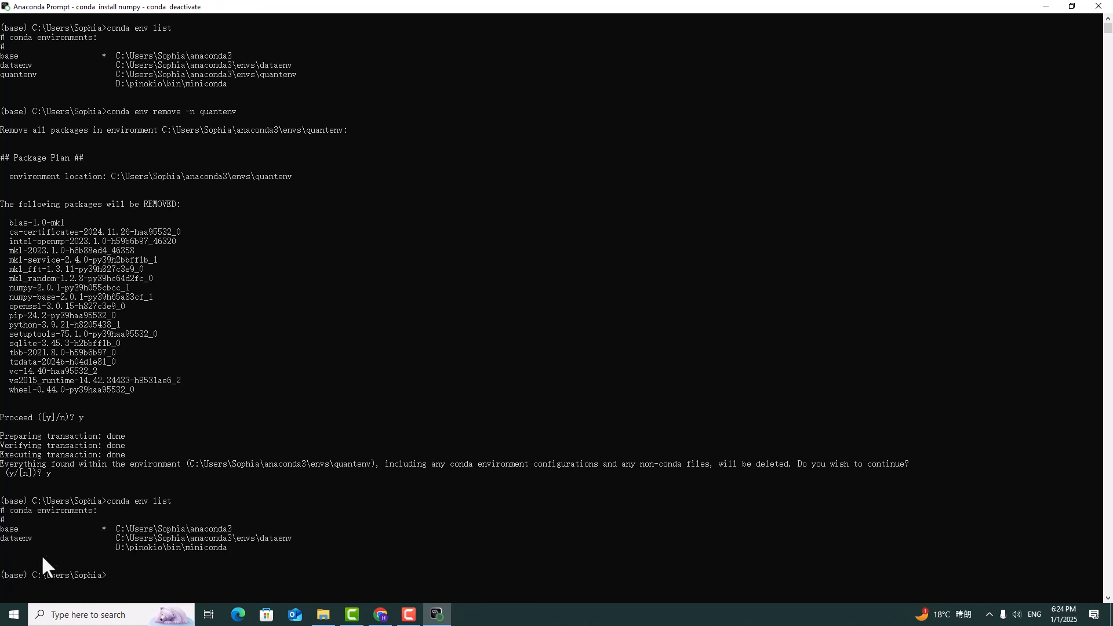
{"action": "left_click_drag", "start_coordinate": [39, 541], "coordinate": [2, 533]}
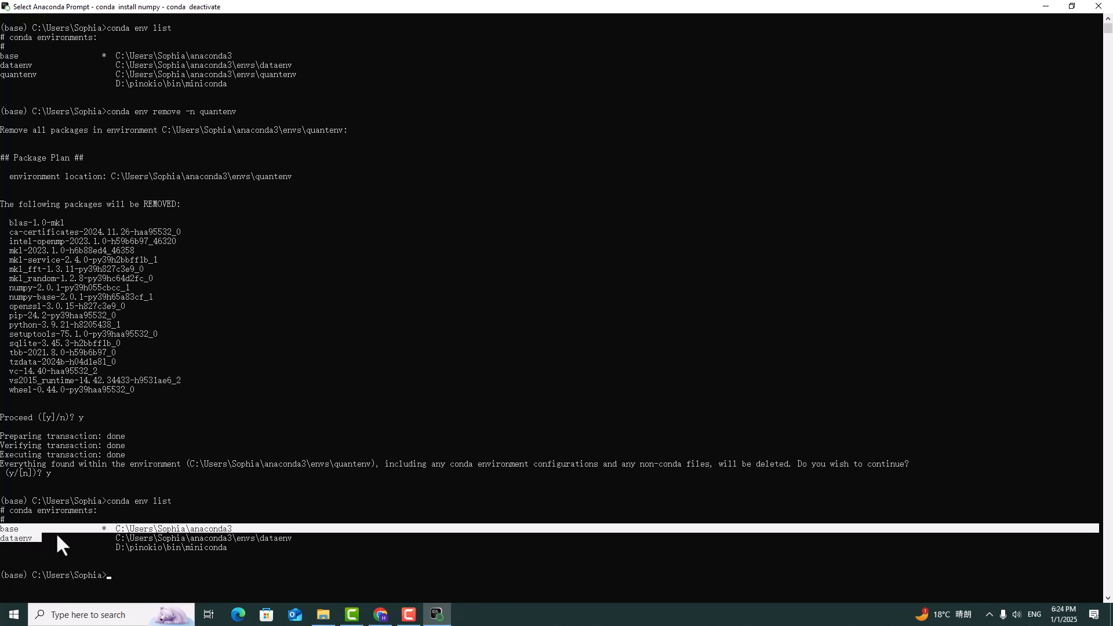
{"action": "left_click", "coordinate": [142, 563]}
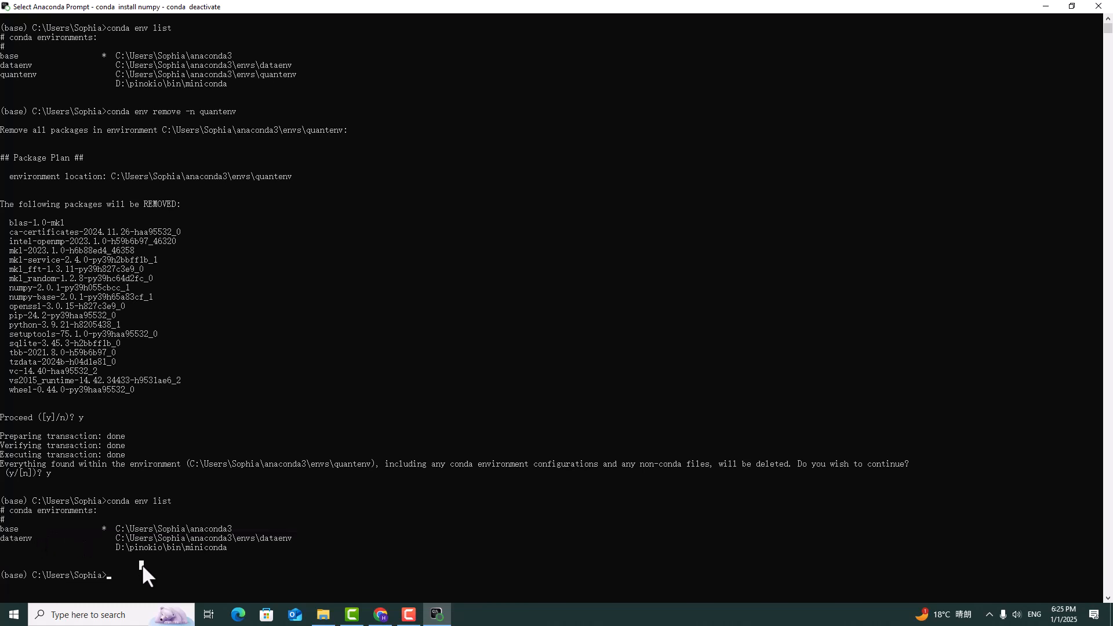